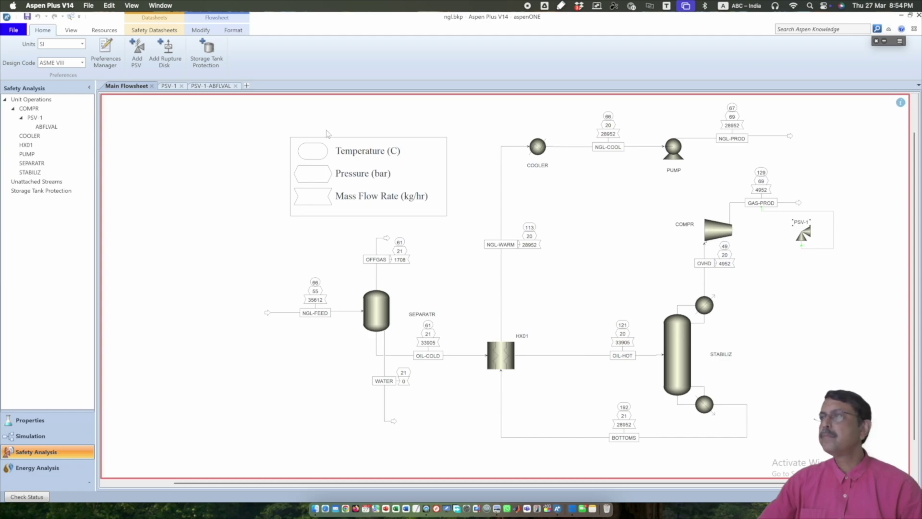
Add a rupture disk at the outlet of the NGL-PROD stream and open its form.
{"action": "left_click", "coordinate": [169, 51]}
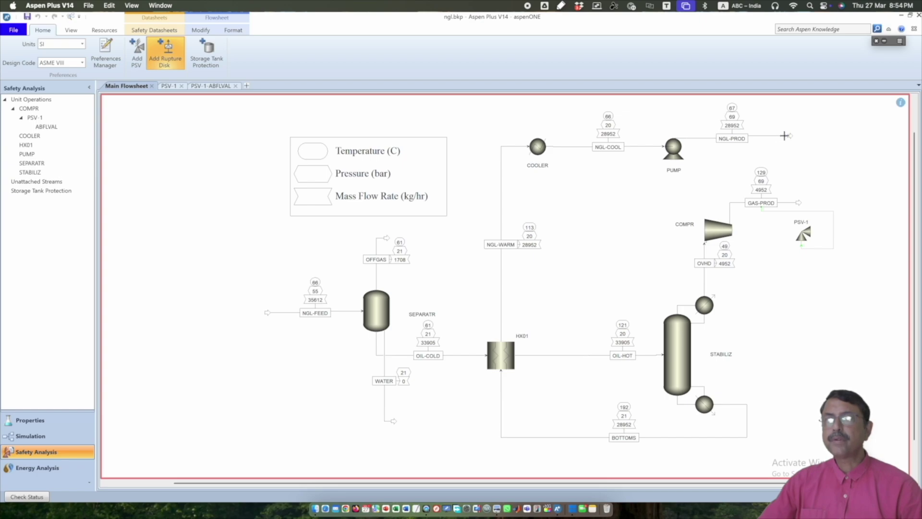
{"action": "left_click", "coordinate": [787, 136]}
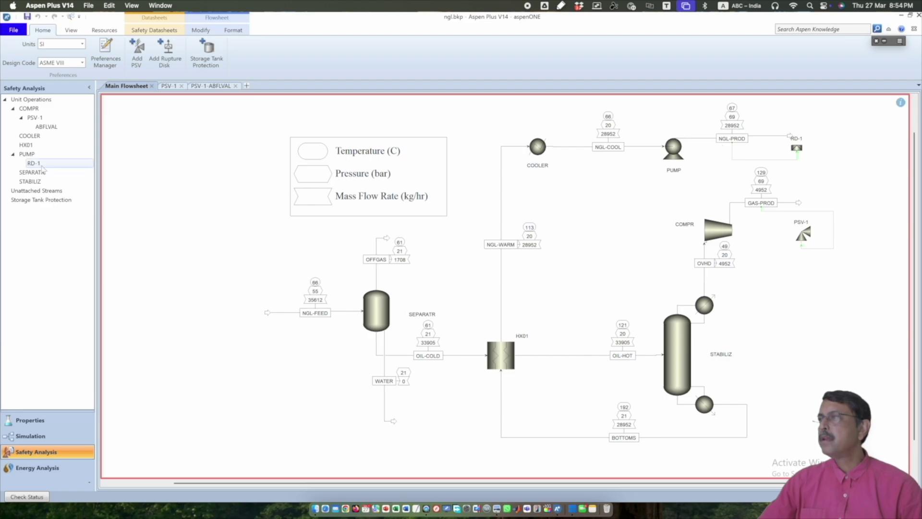
{"action": "left_click", "coordinate": [40, 163]}
{"action": "double_click", "coordinate": [39, 164]}
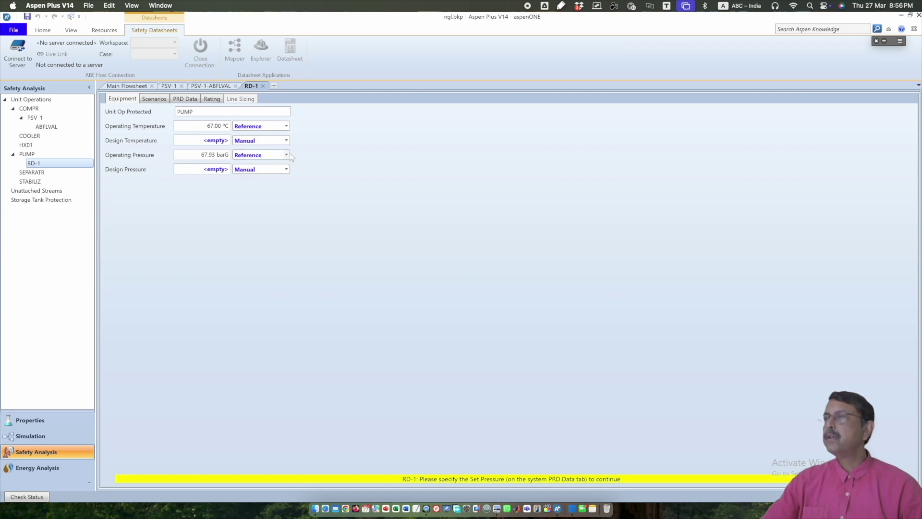
Set the sources of the rupture disk's design temperature and design pressure to Reference.
{"action": "left_click", "coordinate": [286, 140]}
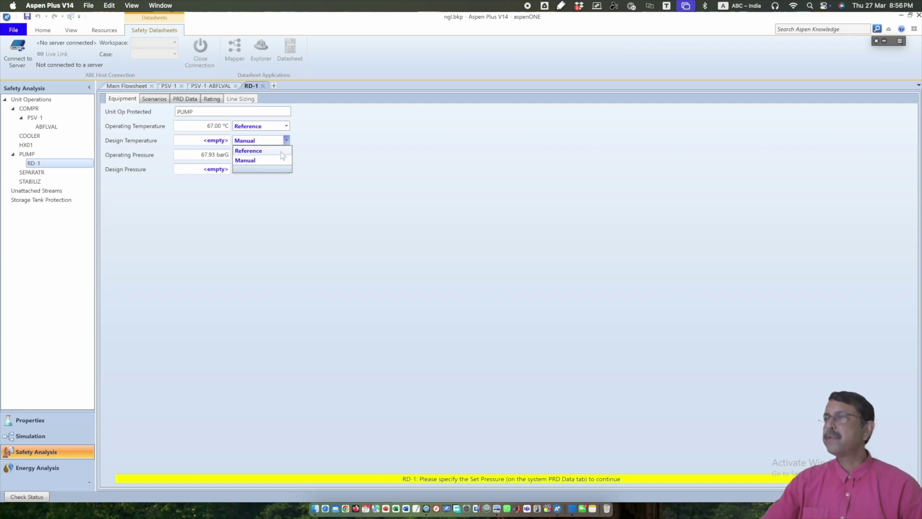
{"action": "left_click", "coordinate": [282, 151]}
{"action": "left_click", "coordinate": [287, 169]}
{"action": "left_click", "coordinate": [281, 179]}
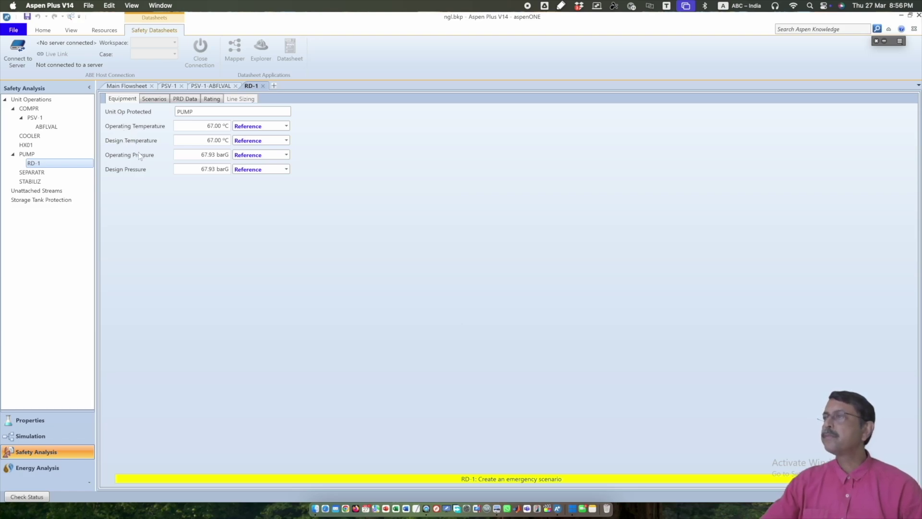
Create an emergency scenario for the rupture disk, open it and set its scenario type to Fire.
{"action": "left_click", "coordinate": [156, 99]}
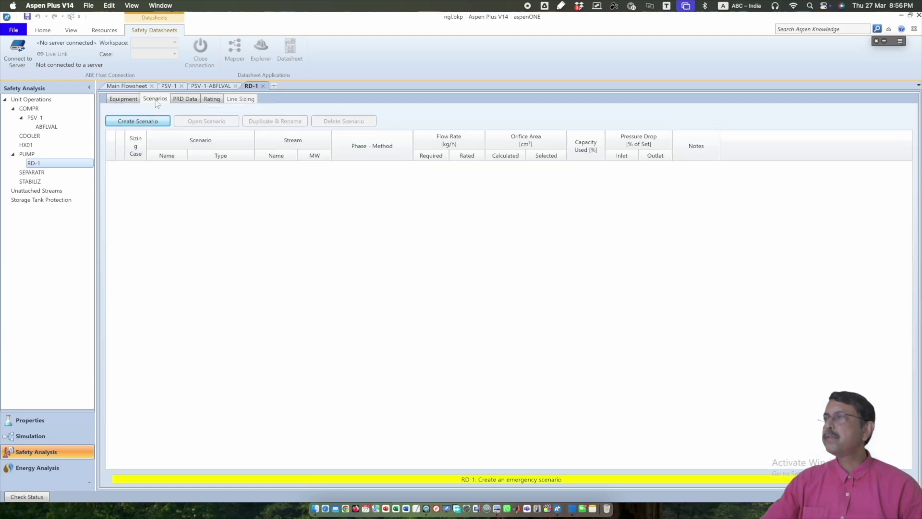
{"action": "left_click", "coordinate": [143, 122]}
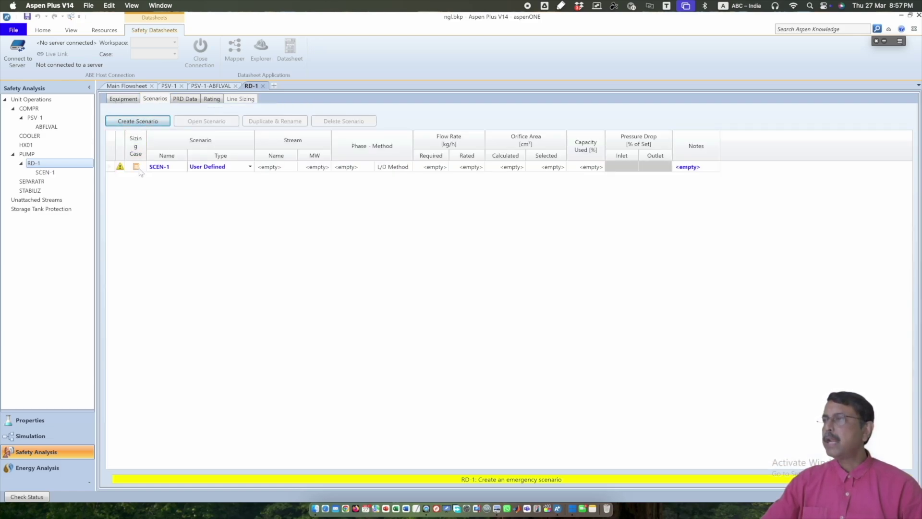
{"action": "left_click", "coordinate": [108, 169]}
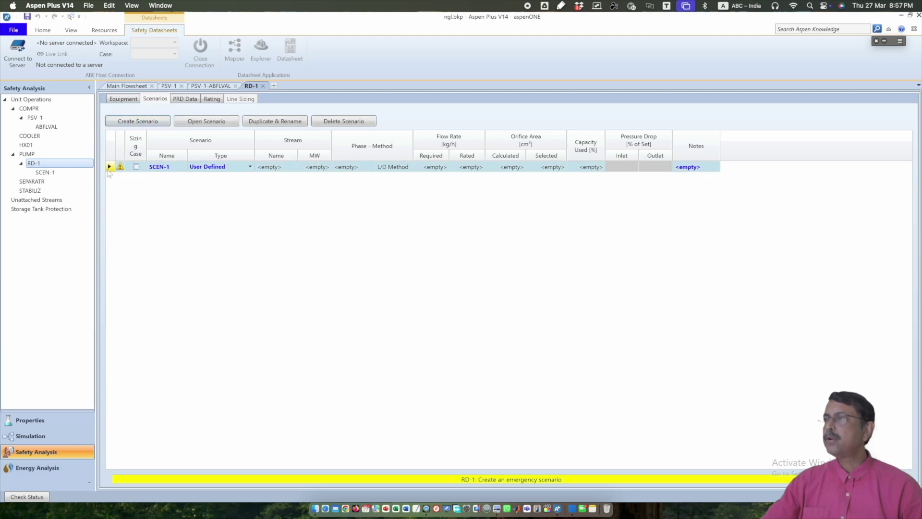
{"action": "left_click", "coordinate": [202, 122]}
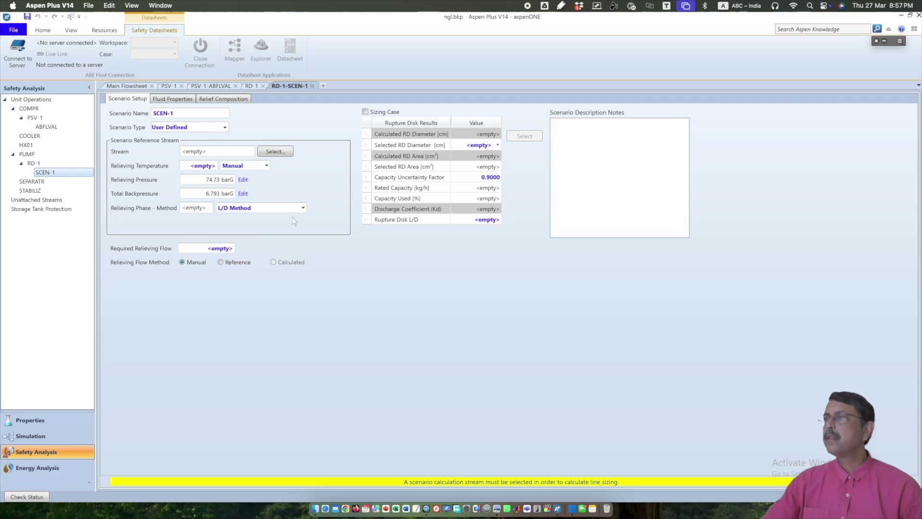
{"action": "left_click", "coordinate": [224, 128]}
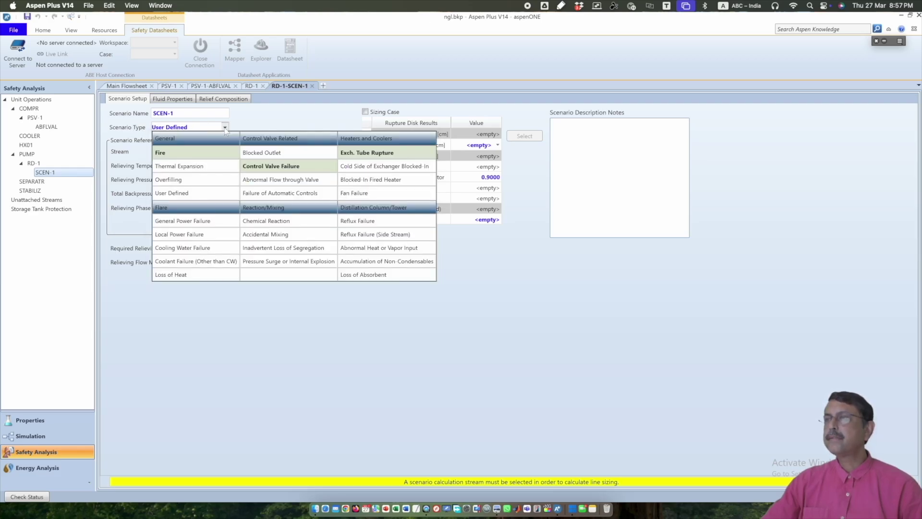
{"action": "left_click", "coordinate": [174, 153]}
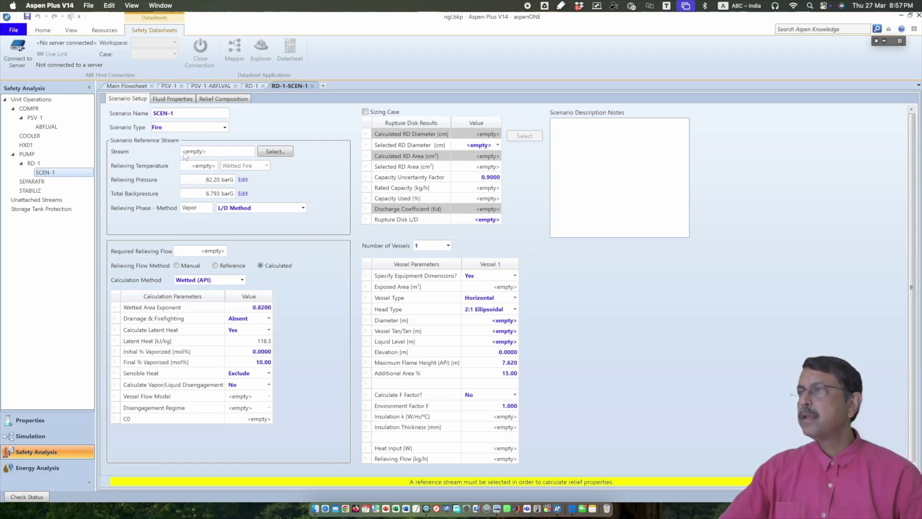
Assign NGL-PROD as the scenario's reference stream and set the relieving phase method to Direct Integration (HEM).
{"action": "left_click", "coordinate": [272, 152]}
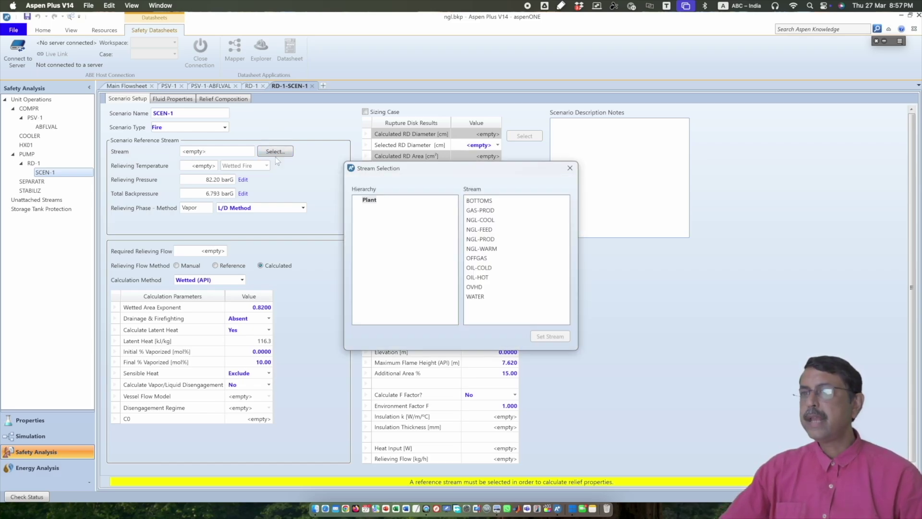
{"action": "left_click", "coordinate": [484, 240]}
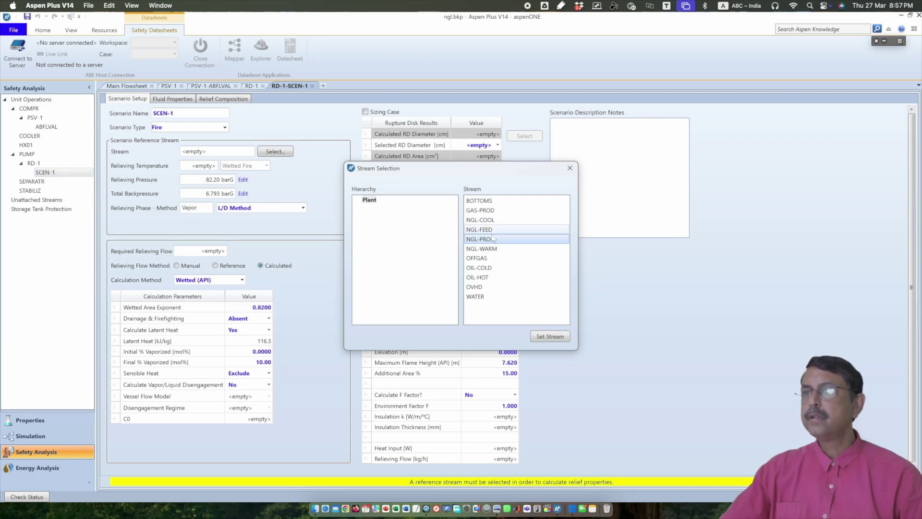
{"action": "left_click", "coordinate": [553, 336]}
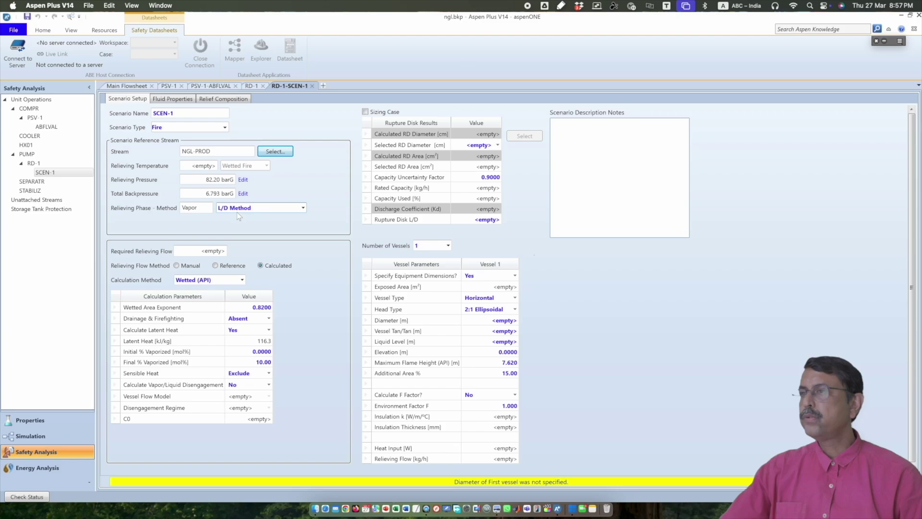
{"action": "left_click", "coordinate": [303, 208]}
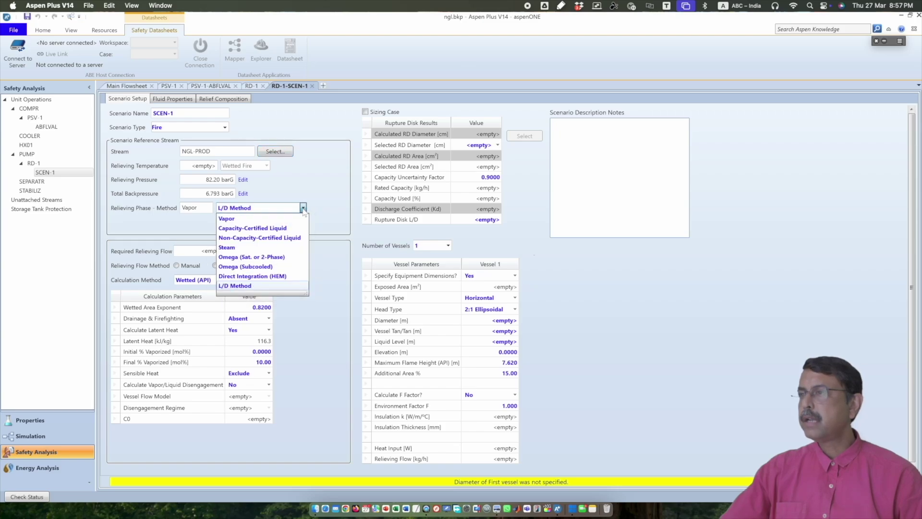
{"action": "left_click", "coordinate": [282, 277]}
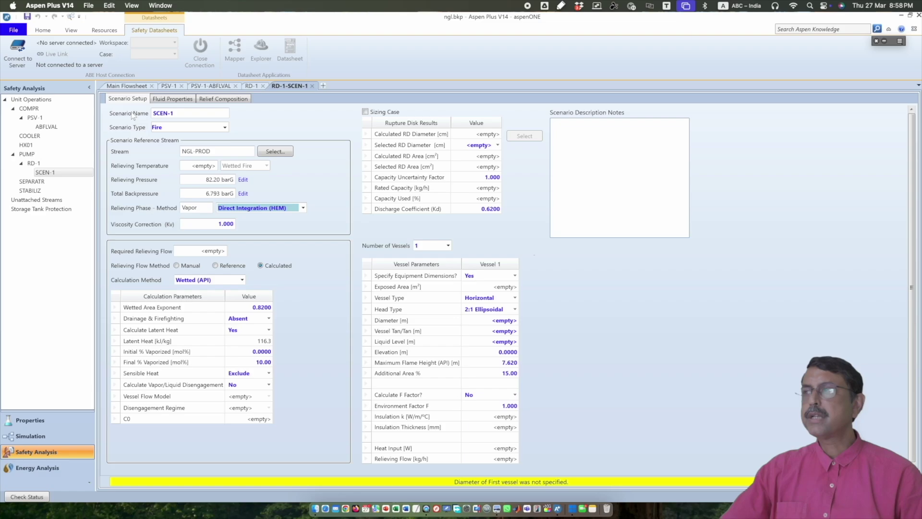
Check the rupture disk's equipment operating pressure against the relieving pressure of its fire scenario.
{"action": "left_click", "coordinate": [251, 86]}
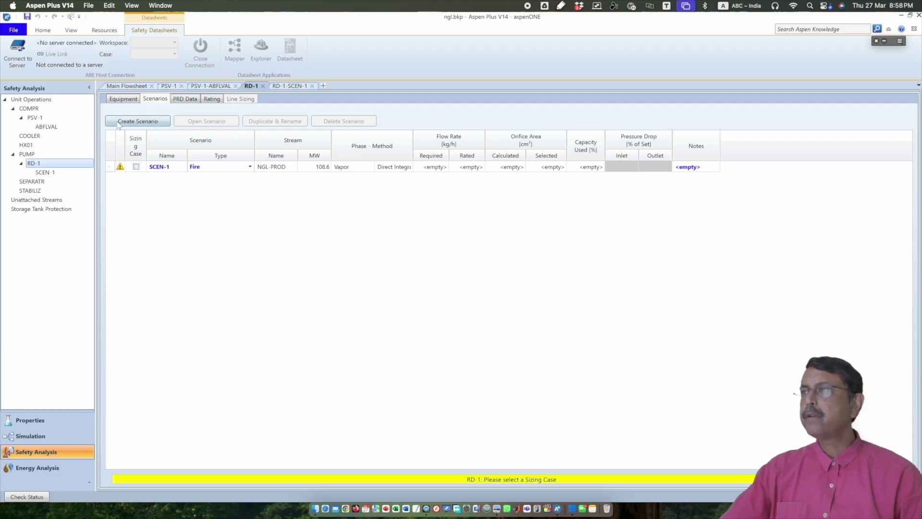
{"action": "left_click", "coordinate": [123, 99]}
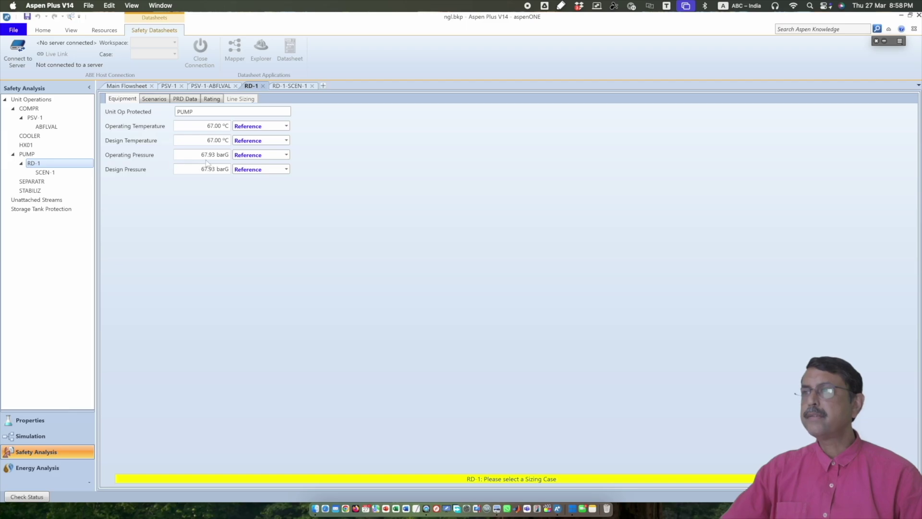
{"action": "mouse_move", "coordinate": [210, 162]}
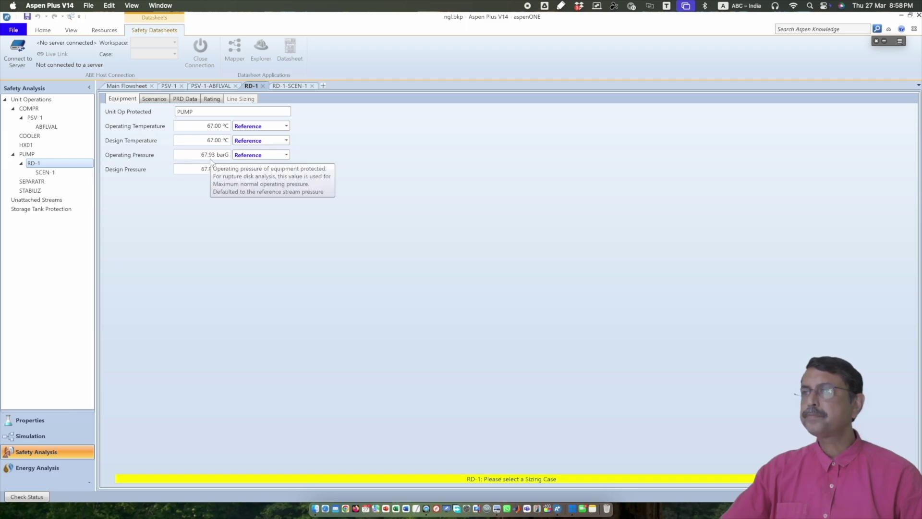
{"action": "left_click", "coordinate": [289, 86]}
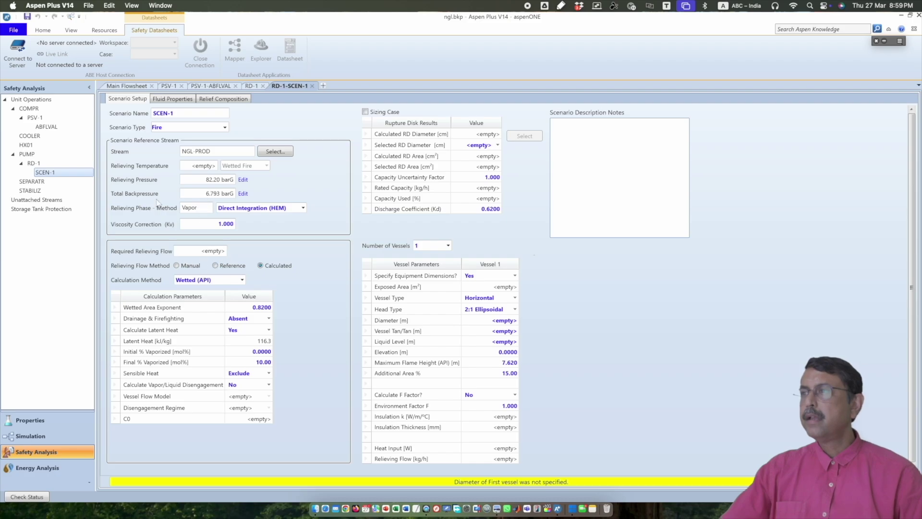
{"action": "mouse_move", "coordinate": [209, 199]}
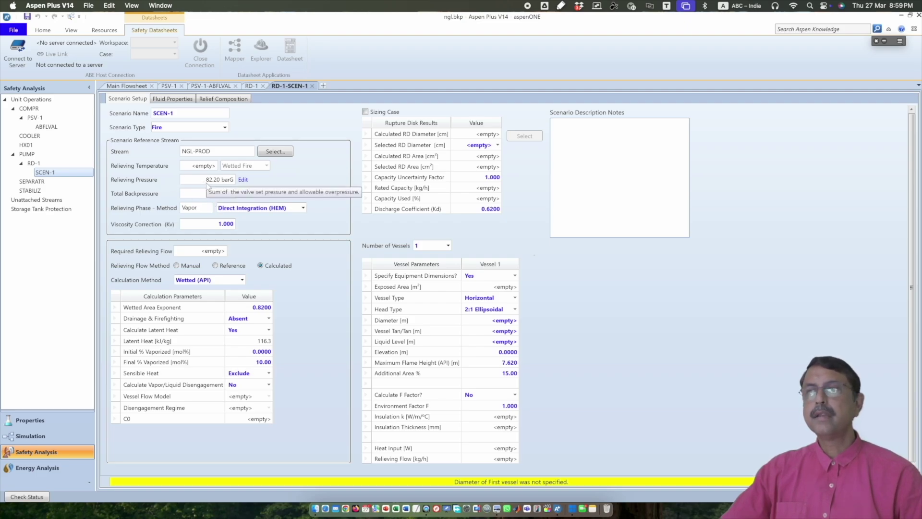
Handwrite the sum 67.93 + 6.79 = 74.72 over the empty area beside the scenario form and underline it twice.
{"action": "mouse_move", "coordinate": [749, 183]}
{"action": "left_mouse_down"}
{"action": "mouse_move", "coordinate": [739, 203]}
{"action": "mouse_move", "coordinate": [768, 213]}
{"action": "left_mouse_up"}
{"action": "left_click_drag", "start_coordinate": [764, 196], "coordinate": [811, 206]}
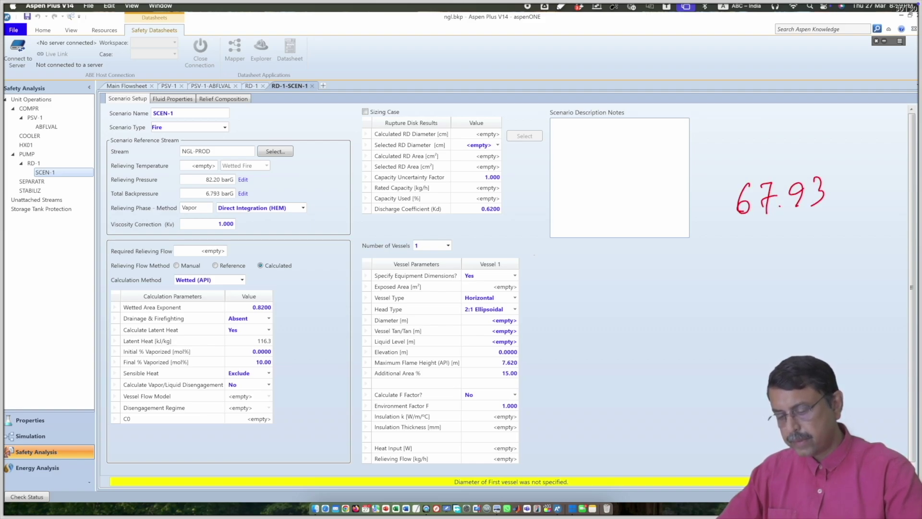
{"action": "mouse_move", "coordinate": [719, 253]}
{"action": "left_mouse_down"}
{"action": "mouse_move", "coordinate": [716, 276]}
{"action": "mouse_move", "coordinate": [731, 261]}
{"action": "left_mouse_up"}
{"action": "mouse_move", "coordinate": [774, 234]}
{"action": "left_mouse_down"}
{"action": "mouse_move", "coordinate": [767, 247]}
{"action": "mouse_move", "coordinate": [827, 246]}
{"action": "left_mouse_up"}
{"action": "left_click", "coordinate": [786, 245]}
{"action": "mouse_move", "coordinate": [691, 298]}
{"action": "left_mouse_down"}
{"action": "mouse_move", "coordinate": [864, 263]}
{"action": "mouse_move", "coordinate": [858, 300]}
{"action": "mouse_move", "coordinate": [816, 317]}
{"action": "mouse_move", "coordinate": [823, 302]}
{"action": "mouse_move", "coordinate": [786, 313]}
{"action": "mouse_move", "coordinate": [788, 321]}
{"action": "mouse_move", "coordinate": [762, 332]}
{"action": "left_mouse_up"}
{"action": "left_click", "coordinate": [838, 287]}
{"action": "left_click_drag", "start_coordinate": [756, 322], "coordinate": [772, 319]}
{"action": "left_click", "coordinate": [799, 317]}
{"action": "left_click_drag", "start_coordinate": [735, 353], "coordinate": [841, 330]}
{"action": "left_click_drag", "start_coordinate": [758, 355], "coordinate": [857, 332]}
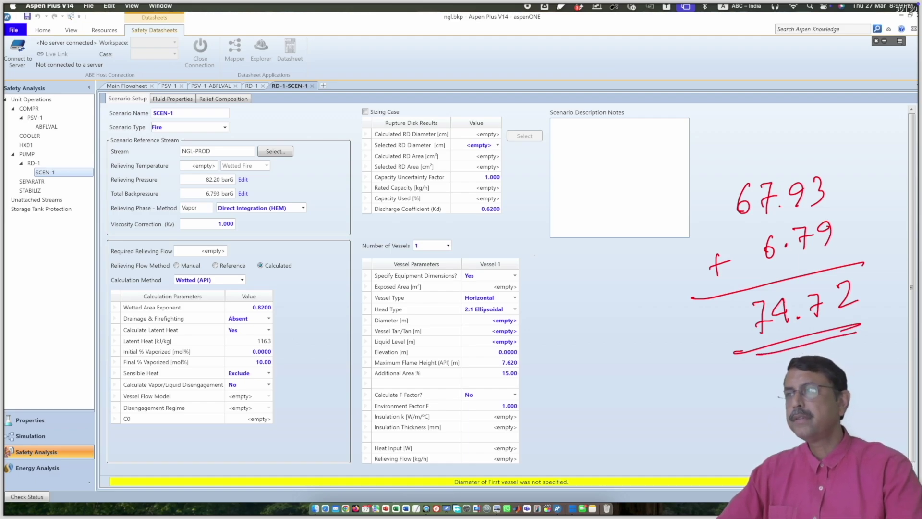
Draw an annotation arrow from the handwritten sum to the underlined relieving pressure, and clear all annotations.
{"action": "mouse_move", "coordinate": [735, 352]}
{"action": "left_mouse_down"}
{"action": "mouse_move", "coordinate": [573, 264]}
{"action": "mouse_move", "coordinate": [255, 181]}
{"action": "mouse_move", "coordinate": [266, 177]}
{"action": "mouse_move", "coordinate": [264, 185]}
{"action": "left_mouse_up"}
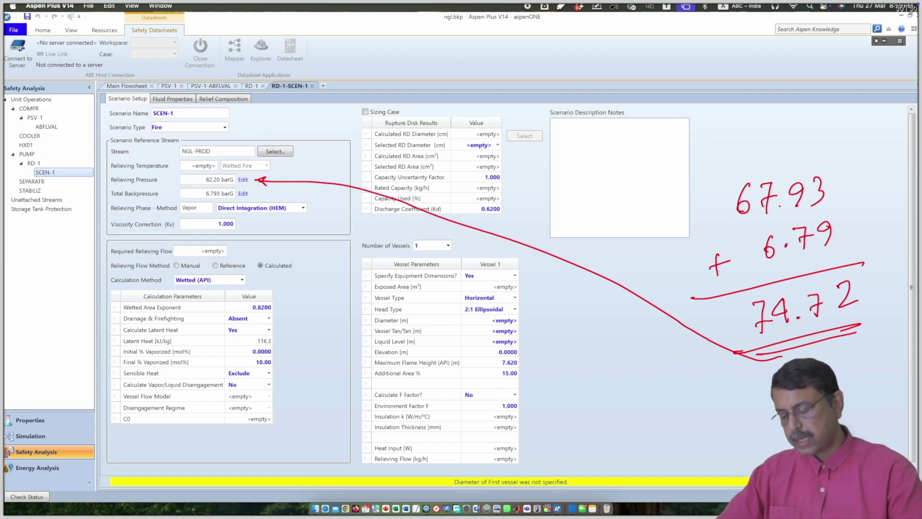
{"action": "left_click_drag", "start_coordinate": [212, 187], "coordinate": [227, 181]}
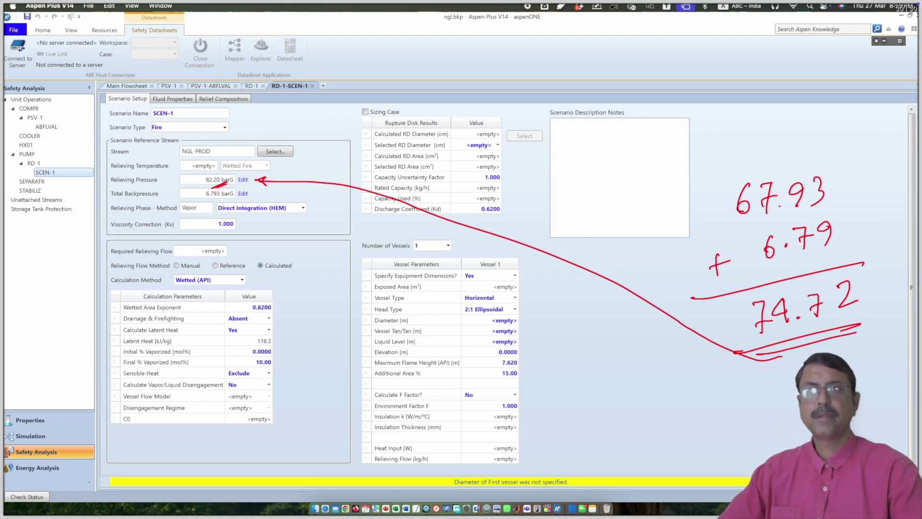
{"action": "key", "text": "Escape"}
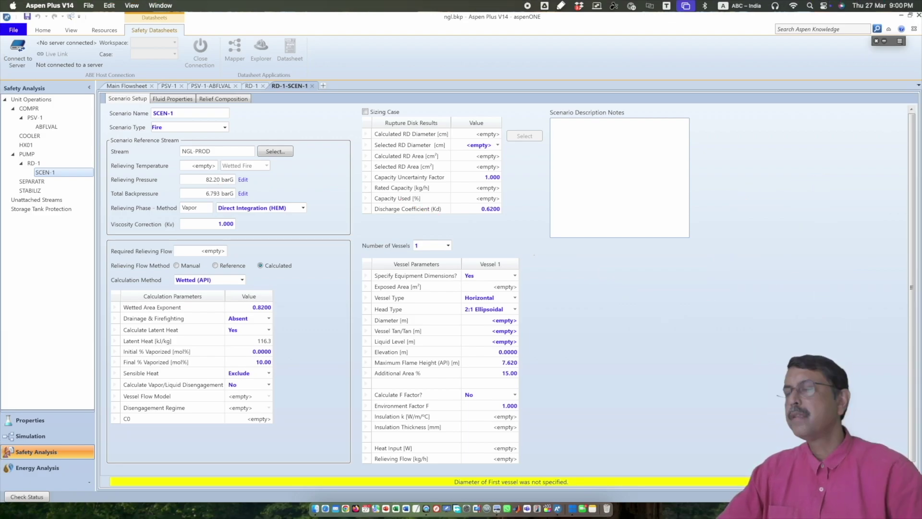
Switch to Presentation.pdf in Preview and underline the 10% backpressure and the 21% for fire emergency on the slide.
{"action": "key", "text": "super+Tab"}
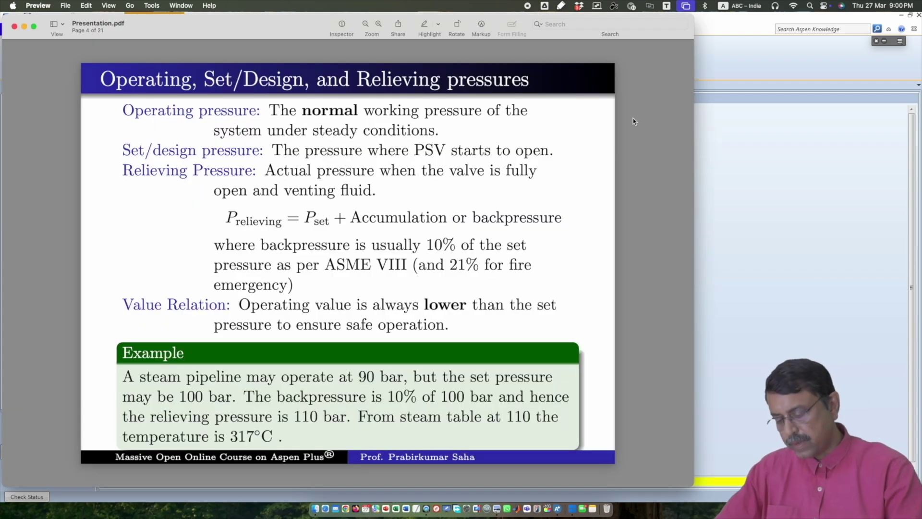
{"action": "left_click", "coordinate": [894, 42]}
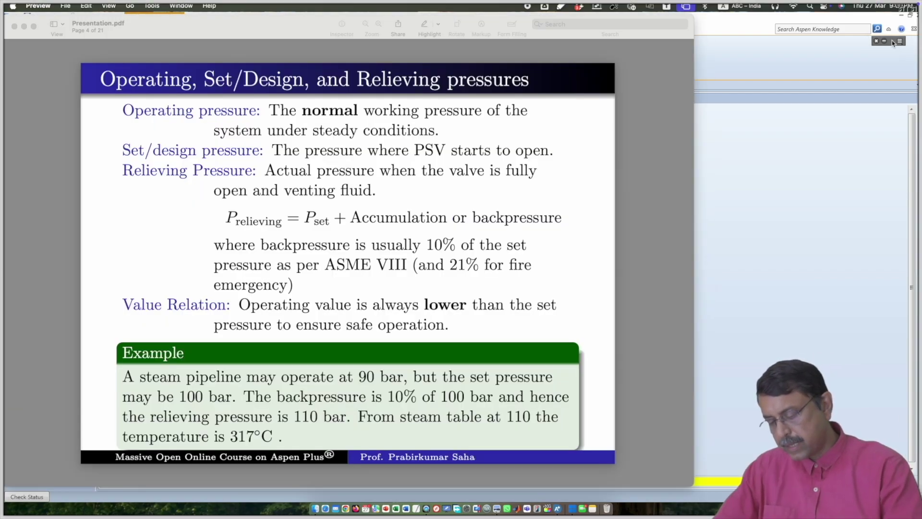
{"action": "mouse_move", "coordinate": [429, 252]}
{"action": "left_mouse_down"}
{"action": "mouse_move", "coordinate": [460, 255]}
{"action": "mouse_move", "coordinate": [473, 278]}
{"action": "mouse_move", "coordinate": [536, 274]}
{"action": "left_mouse_up"}
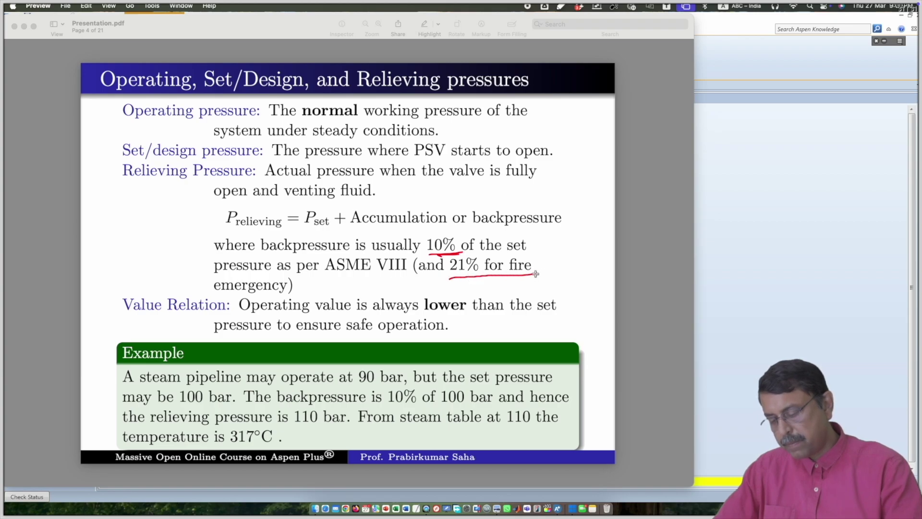
{"action": "left_click_drag", "start_coordinate": [230, 301], "coordinate": [312, 291]}
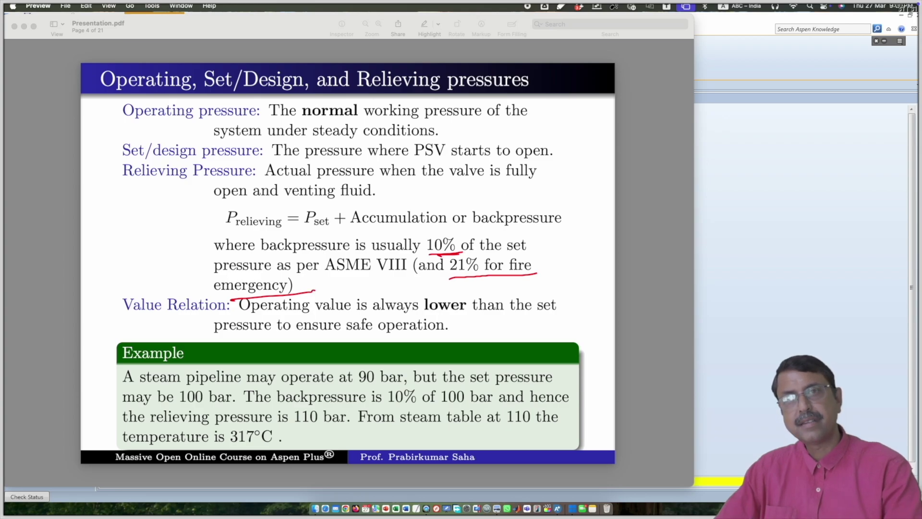
Return to Aspen Plus and handwrite the calculation 67.93 x 1.21 = 82.1953 beside the scenario form.
{"action": "key", "text": "super+Tab"}
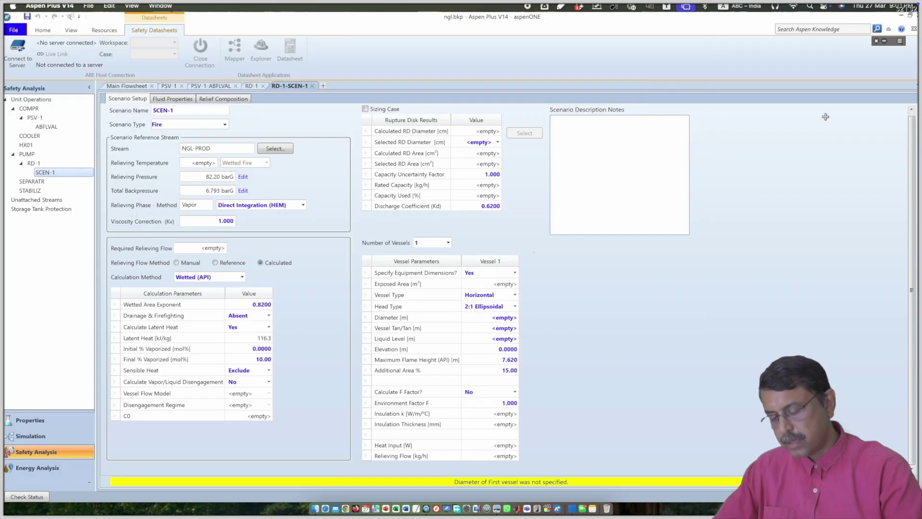
{"action": "left_click_drag", "start_coordinate": [710, 202], "coordinate": [701, 220]}
{"action": "mouse_move", "coordinate": [717, 204]}
{"action": "left_mouse_down"}
{"action": "mouse_move", "coordinate": [733, 201]}
{"action": "mouse_move", "coordinate": [726, 228]}
{"action": "left_mouse_up"}
{"action": "mouse_move", "coordinate": [724, 216]}
{"action": "left_mouse_down"}
{"action": "mouse_move", "coordinate": [763, 211]}
{"action": "mouse_move", "coordinate": [763, 220]}
{"action": "left_mouse_up"}
{"action": "mouse_move", "coordinate": [771, 199]}
{"action": "left_mouse_down"}
{"action": "mouse_move", "coordinate": [780, 208]}
{"action": "mouse_move", "coordinate": [772, 220]}
{"action": "mouse_move", "coordinate": [805, 225]}
{"action": "mouse_move", "coordinate": [790, 226]}
{"action": "mouse_move", "coordinate": [874, 226]}
{"action": "left_mouse_up"}
{"action": "left_click", "coordinate": [830, 223]}
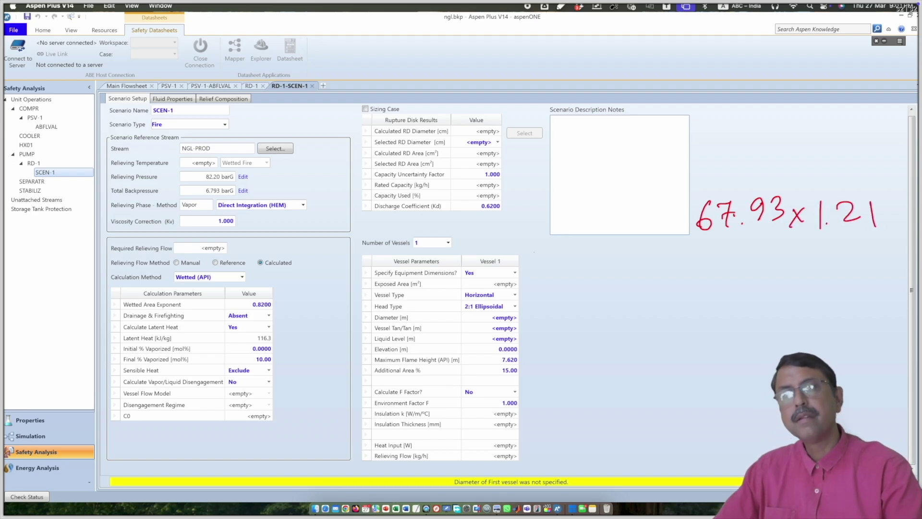
{"action": "mouse_move", "coordinate": [662, 287]}
{"action": "left_mouse_down"}
{"action": "mouse_move", "coordinate": [676, 286]}
{"action": "mouse_move", "coordinate": [673, 295]}
{"action": "mouse_move", "coordinate": [707, 275]}
{"action": "mouse_move", "coordinate": [763, 291]}
{"action": "mouse_move", "coordinate": [774, 277]}
{"action": "mouse_move", "coordinate": [775, 291]}
{"action": "left_mouse_up"}
{"action": "left_click_drag", "start_coordinate": [808, 267], "coordinate": [800, 292]}
{"action": "mouse_move", "coordinate": [803, 266]}
{"action": "left_mouse_down"}
{"action": "mouse_move", "coordinate": [829, 264]}
{"action": "mouse_move", "coordinate": [819, 291]}
{"action": "left_mouse_up"}
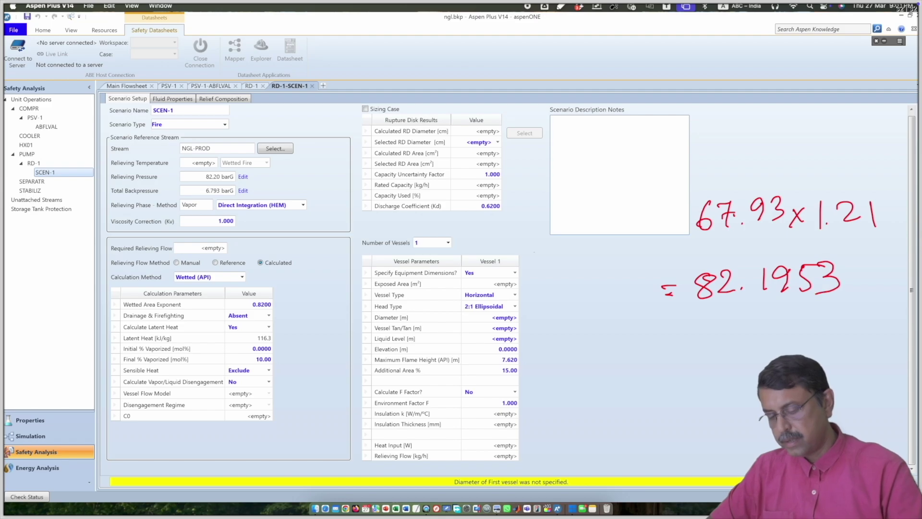
Circle the handwritten 82.1953, link it to the relieving pressure with an arrow and underline the Fire scenario type.
{"action": "mouse_move", "coordinate": [850, 262]}
{"action": "left_mouse_down"}
{"action": "mouse_move", "coordinate": [648, 294]}
{"action": "mouse_move", "coordinate": [780, 247]}
{"action": "left_mouse_up"}
{"action": "mouse_move", "coordinate": [692, 272]}
{"action": "left_mouse_down"}
{"action": "mouse_move", "coordinate": [270, 166]}
{"action": "mouse_move", "coordinate": [253, 176]}
{"action": "mouse_move", "coordinate": [262, 180]}
{"action": "left_mouse_up"}
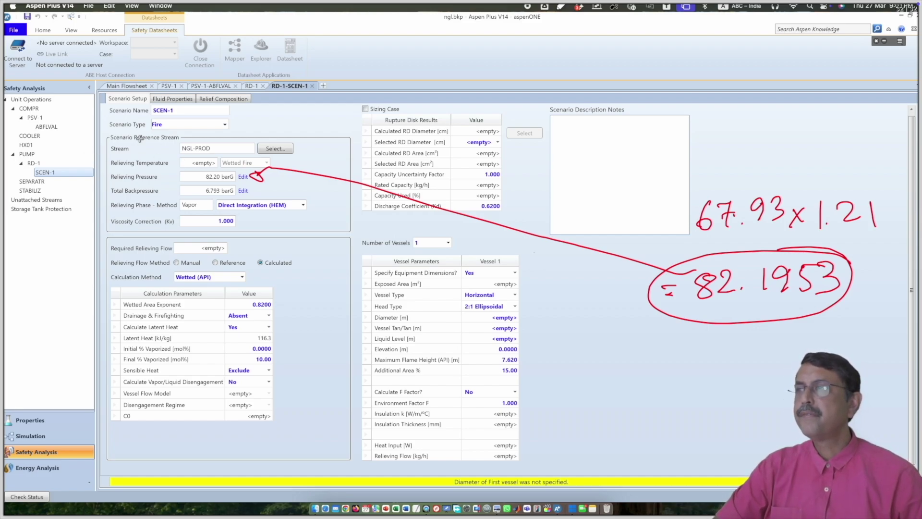
{"action": "left_click_drag", "start_coordinate": [142, 137], "coordinate": [205, 124]}
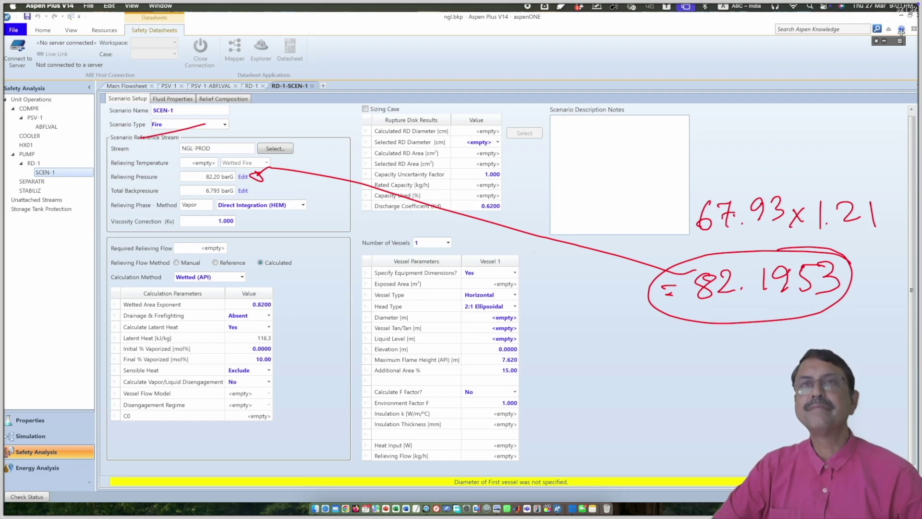
Clear the annotations and set SCEN-1's relieving flow method and relieving temperature to Reference, checking NGL-PROD's mass flow on the main flowsheet.
{"action": "left_click", "coordinate": [893, 42]}
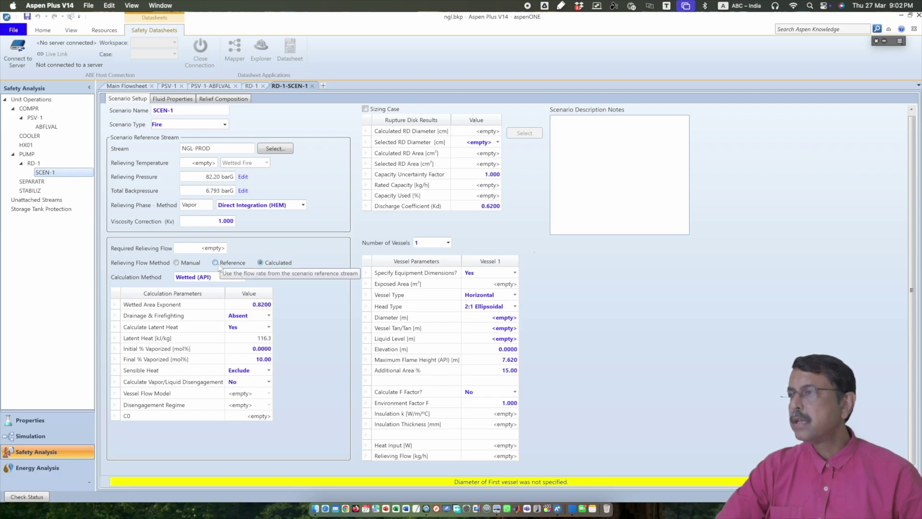
{"action": "left_click", "coordinate": [217, 265]}
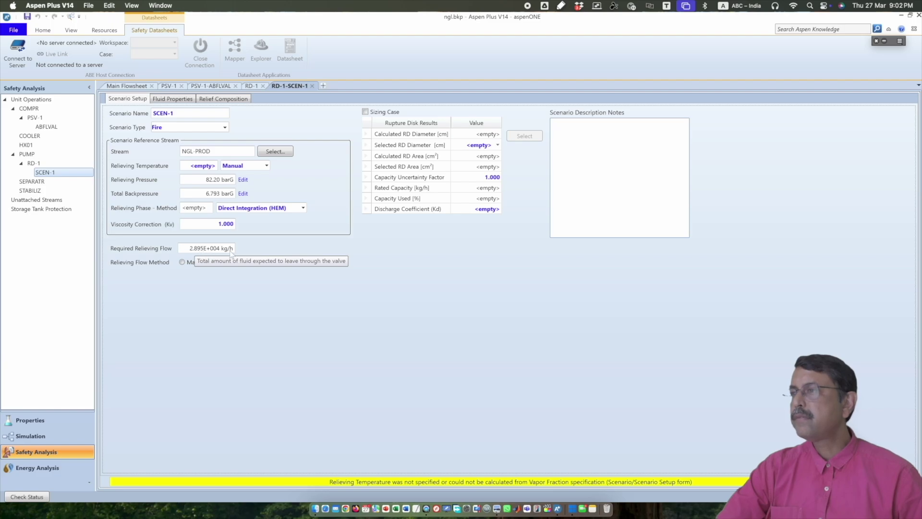
{"action": "left_click", "coordinate": [127, 86]}
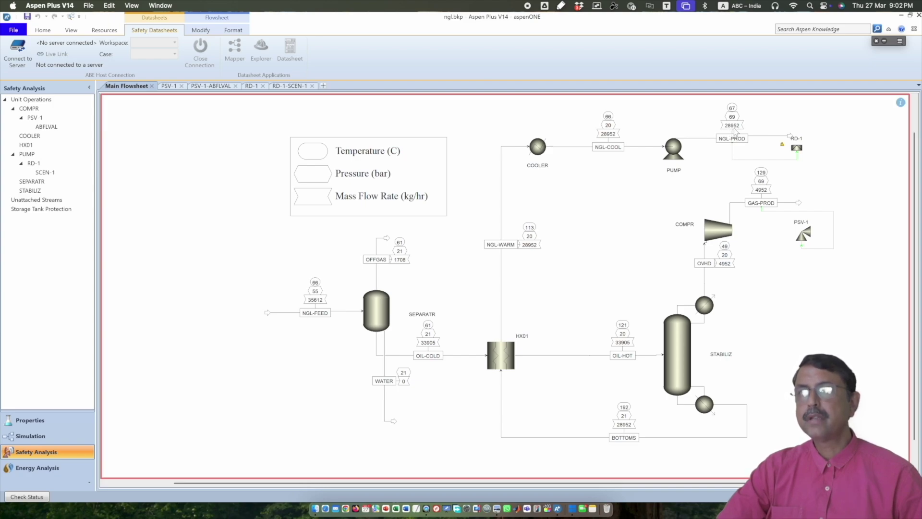
{"action": "left_click", "coordinate": [282, 86]}
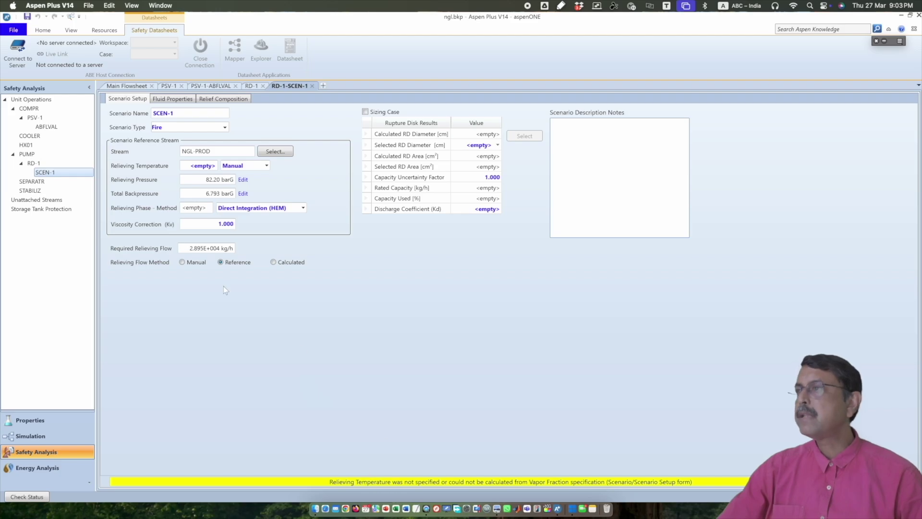
{"action": "left_click", "coordinate": [266, 166]}
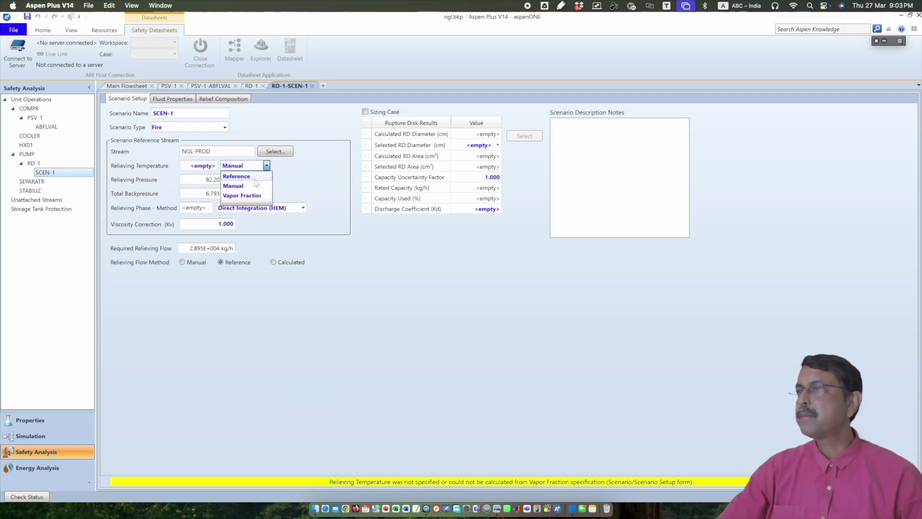
{"action": "left_click", "coordinate": [256, 177]}
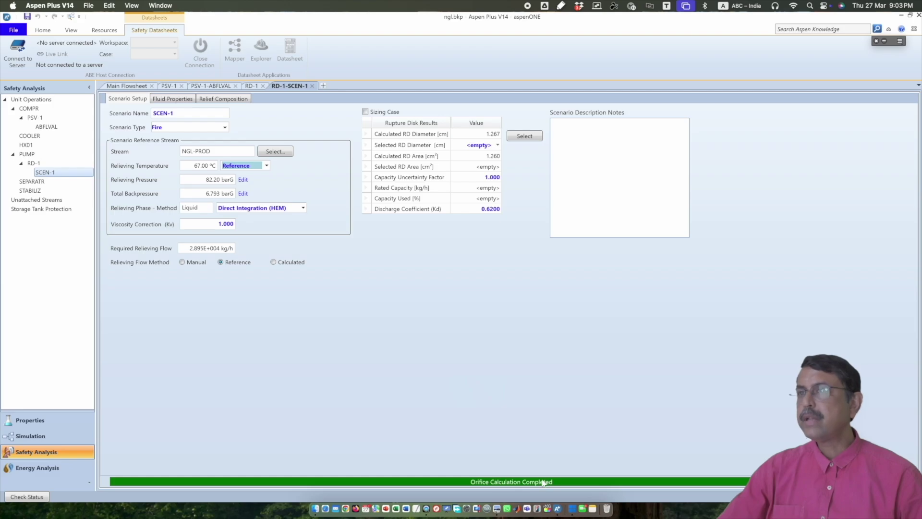
Mark SCEN-1 as the sizing case and select a rupture disk diameter of 1.905 cm.
{"action": "left_click", "coordinate": [366, 112]}
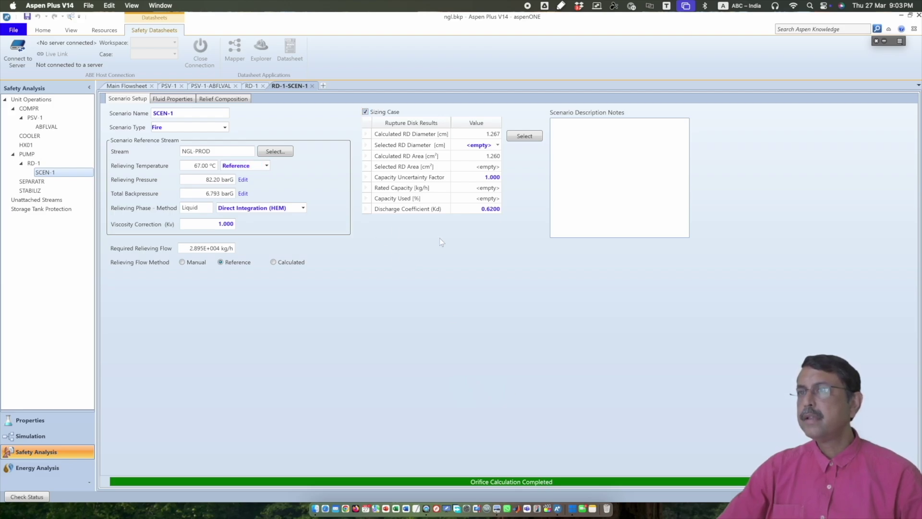
{"action": "left_click", "coordinate": [497, 146]}
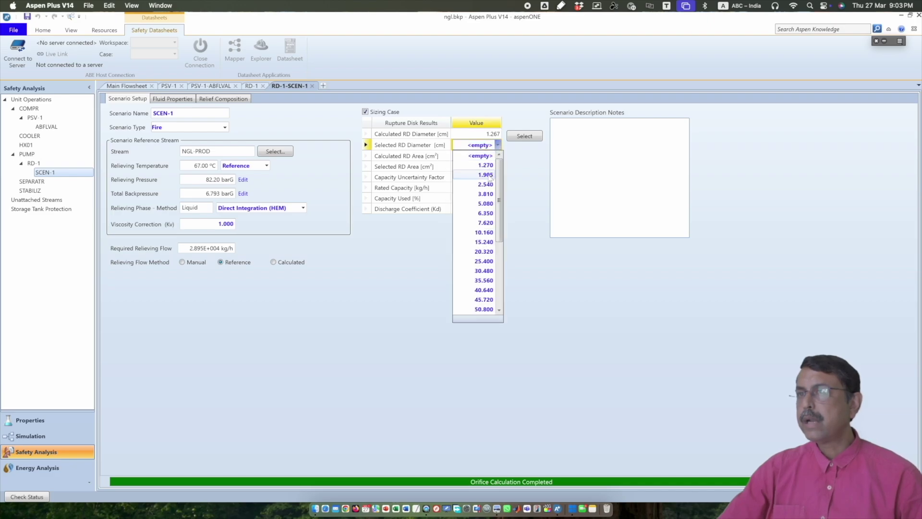
{"action": "left_click", "coordinate": [486, 175]}
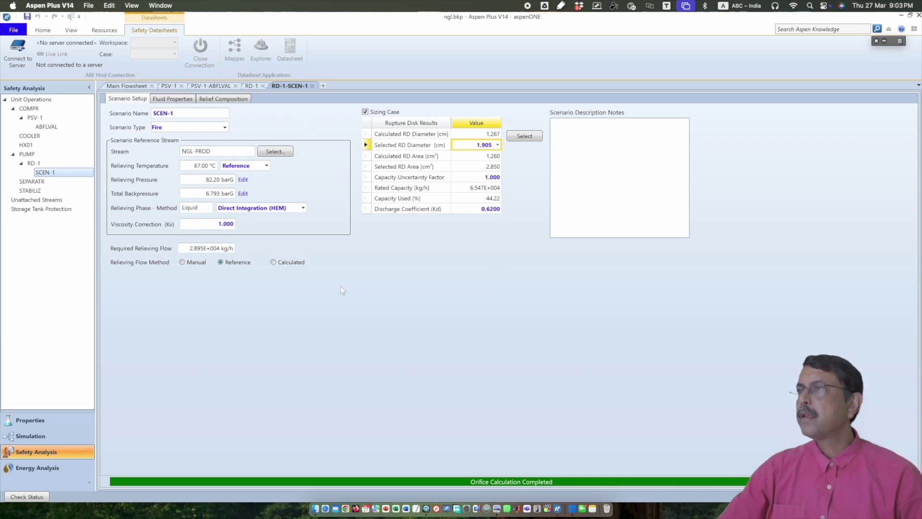
Review the fire scenario's fluid properties and relief composition, and return to its scenario setup.
{"action": "left_click", "coordinate": [183, 104]}
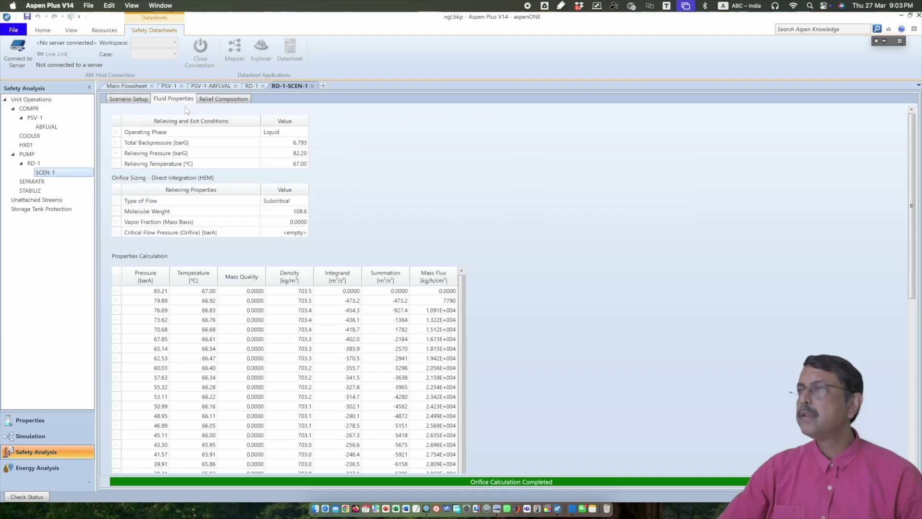
{"action": "left_click", "coordinate": [211, 101]}
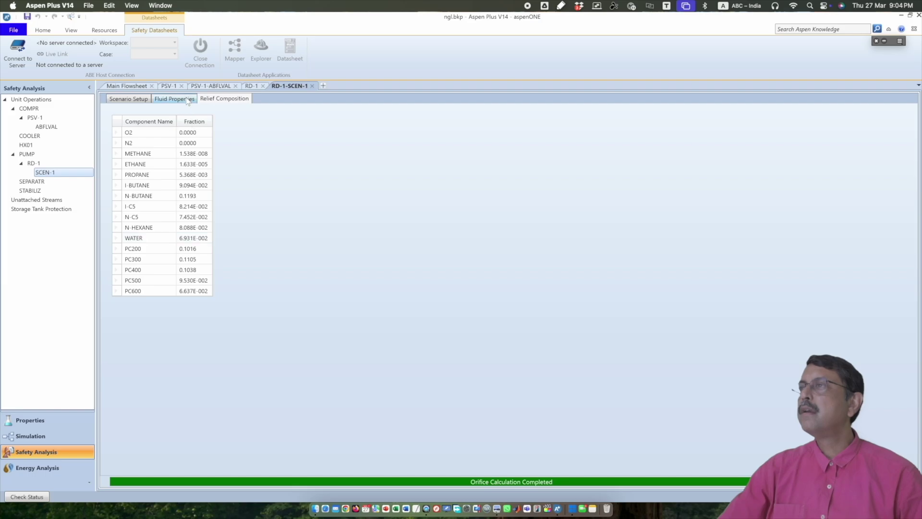
{"action": "left_click", "coordinate": [138, 99]}
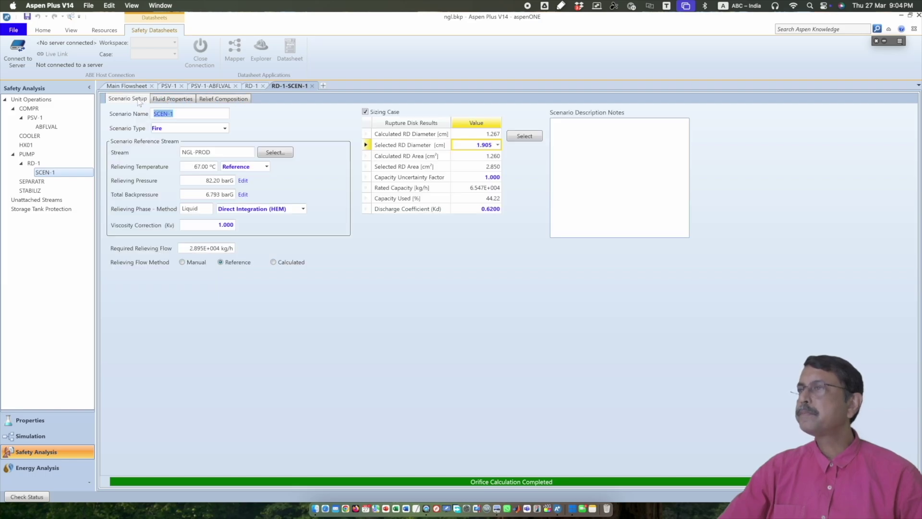
Examine the PRD data of RD-1 and compare its PRD type options with those of PSV-1.
{"action": "left_click", "coordinate": [249, 87]}
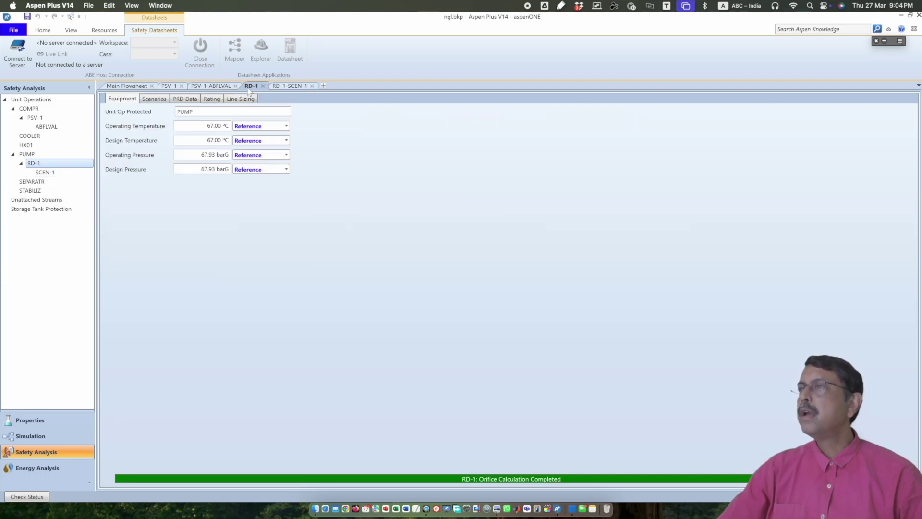
{"action": "left_click", "coordinate": [185, 99]}
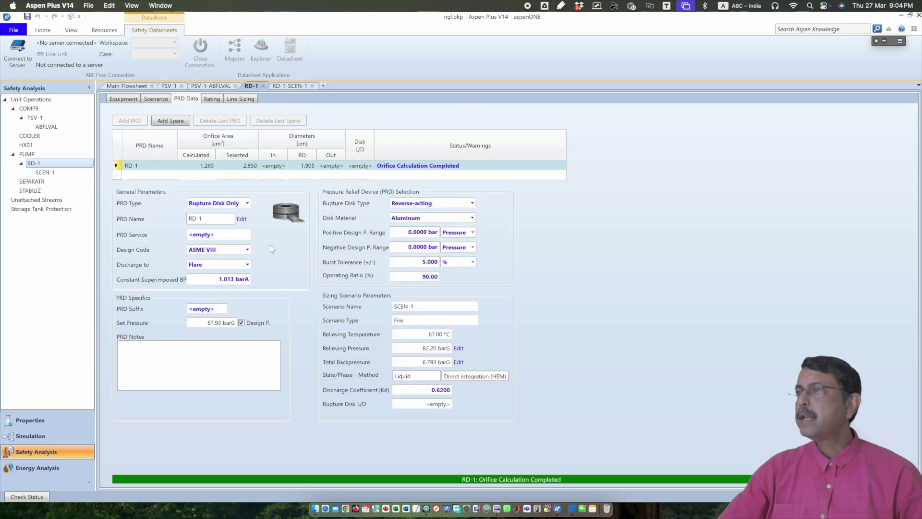
{"action": "left_click", "coordinate": [247, 203]}
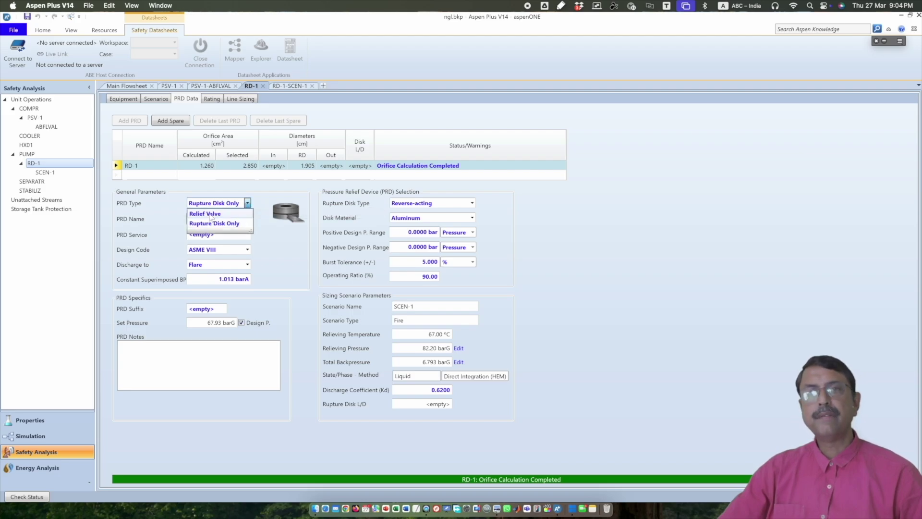
{"action": "left_click", "coordinate": [247, 204]}
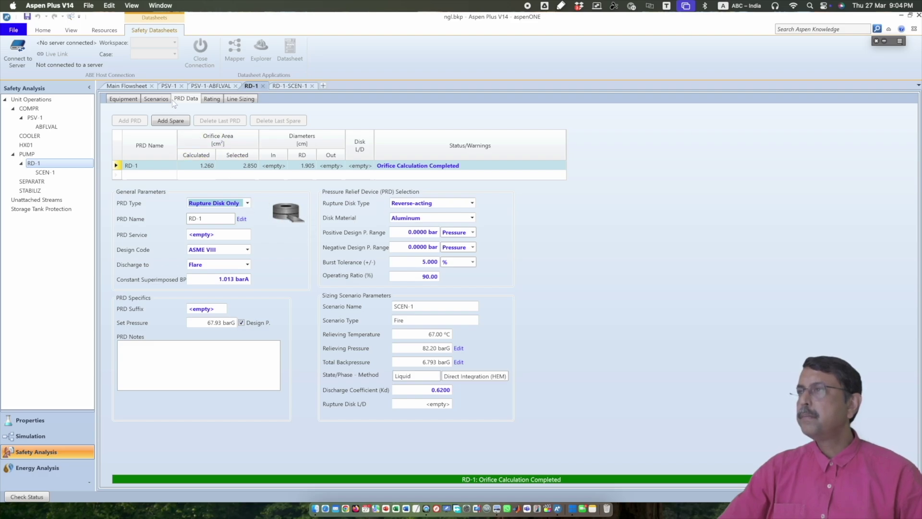
{"action": "left_click", "coordinate": [172, 86]}
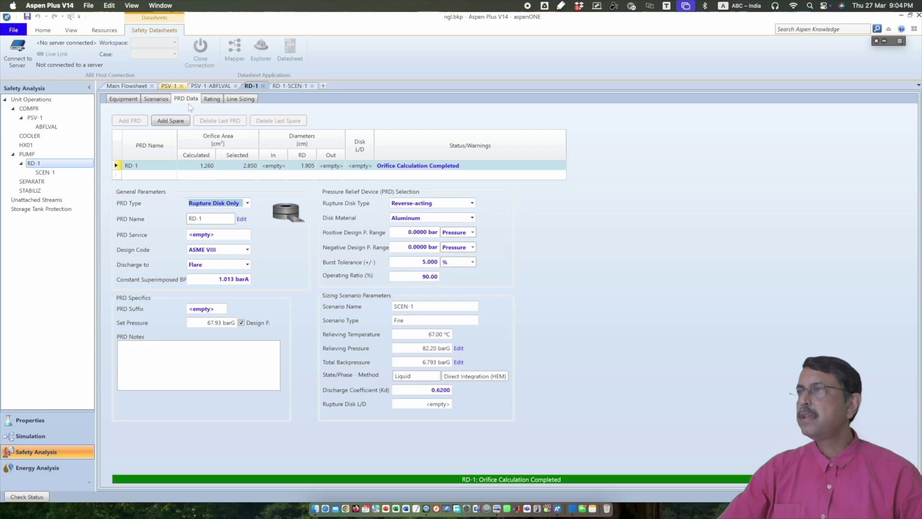
{"action": "left_click", "coordinate": [247, 203]}
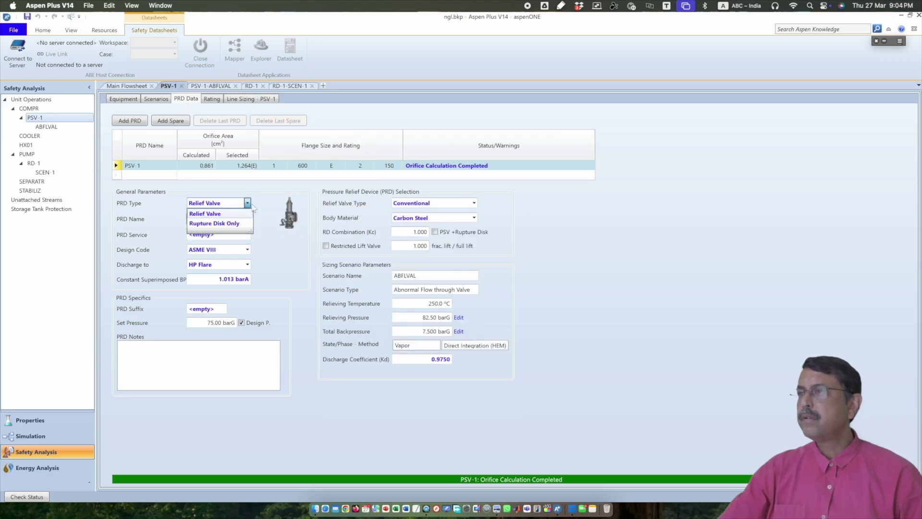
{"action": "left_click", "coordinate": [277, 197]}
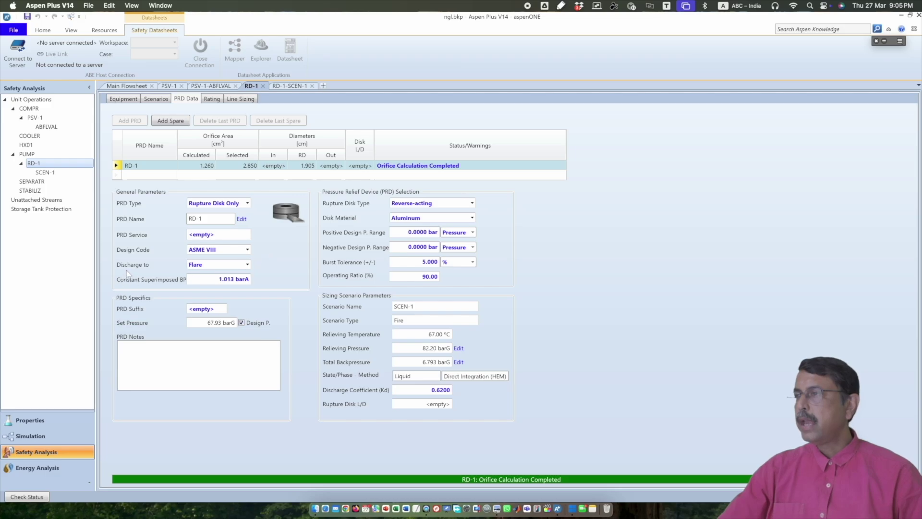
Set RD-1 to discharge to the HP Flare.
{"action": "left_click", "coordinate": [248, 265]}
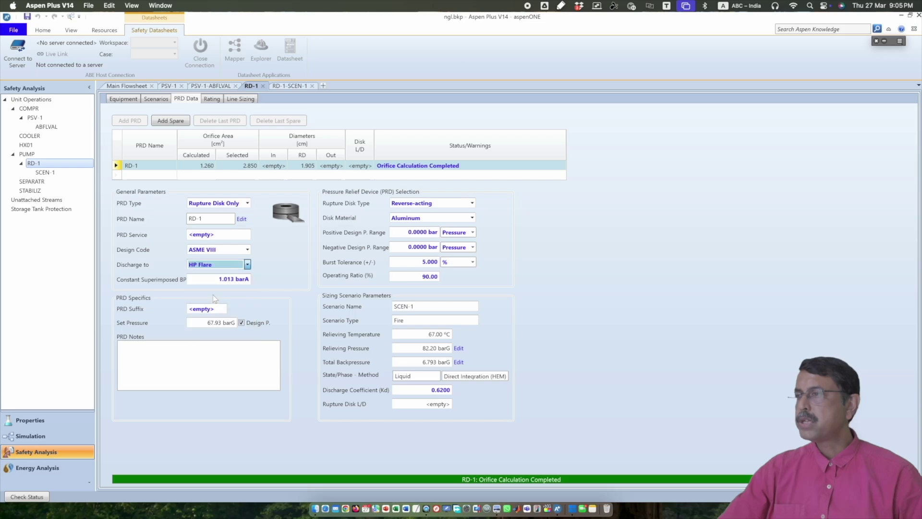
{"action": "left_click", "coordinate": [215, 296]}
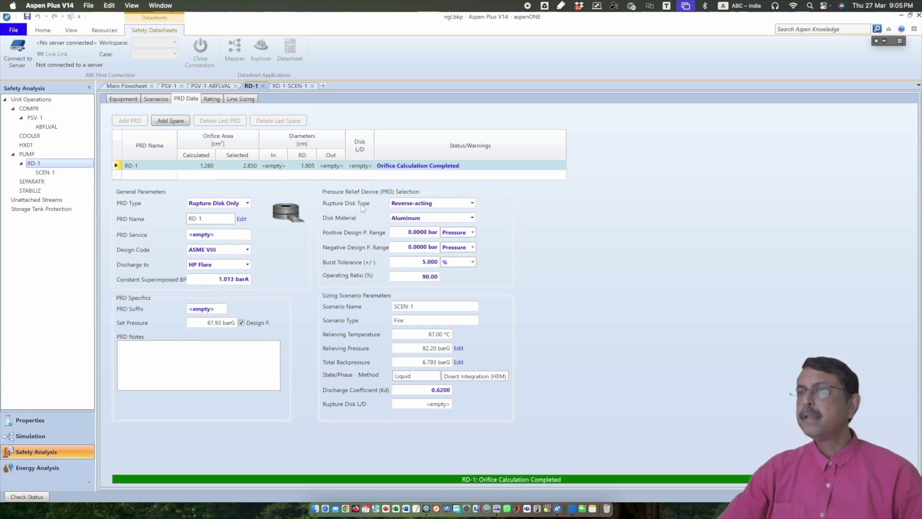
Examine RD-1's rupture disk type options, consult the Types slide in Presentation.pdf in Preview, and return to Aspen Plus.
{"action": "left_click", "coordinate": [472, 203]}
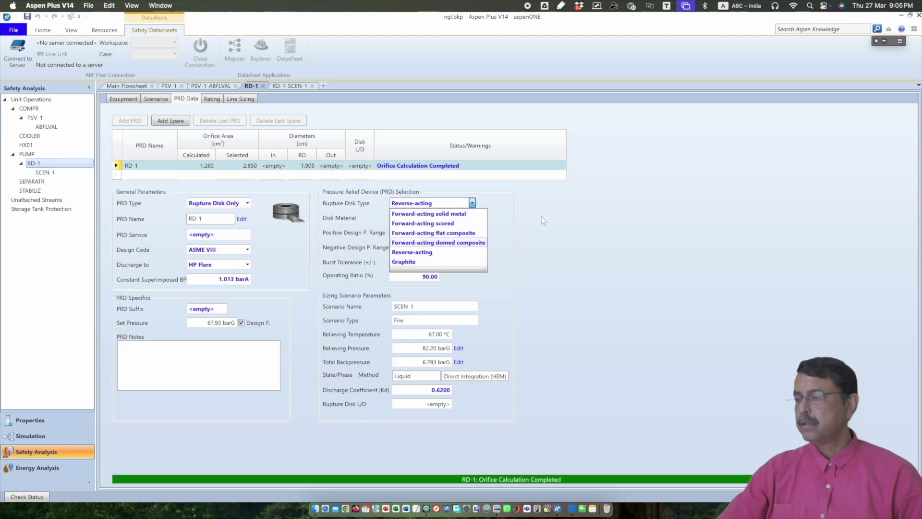
{"action": "key", "text": "super+Tab"}
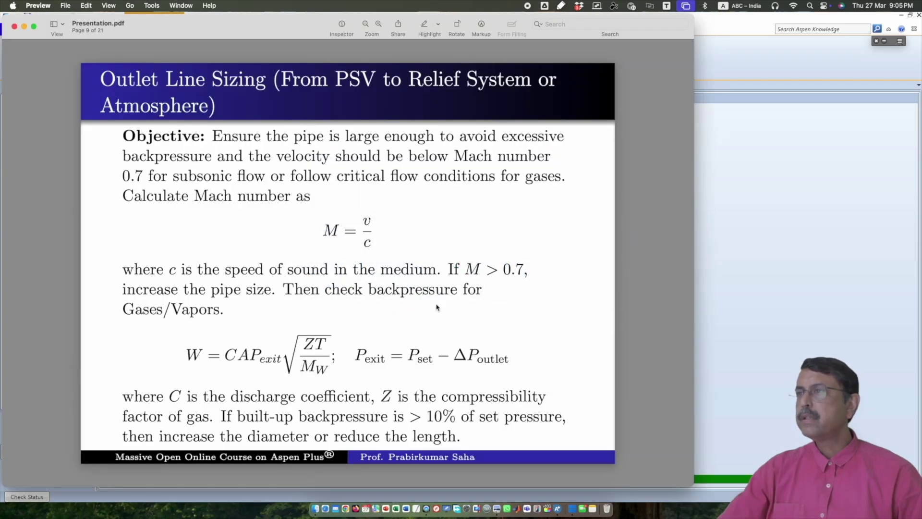
{"action": "key", "text": "Right"}
{"action": "key", "text": "Right"}
{"action": "key", "text": "Right"}
{"action": "key", "text": "Right"}
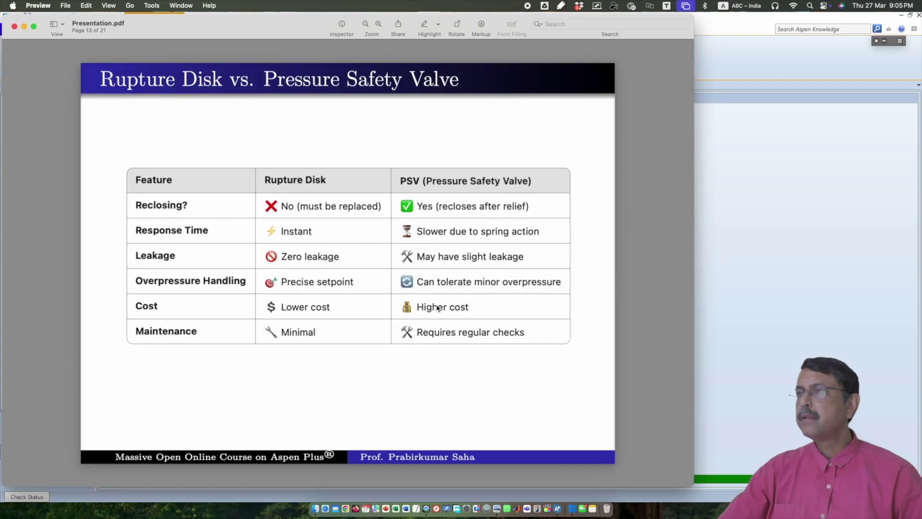
{"action": "key", "text": "Left"}
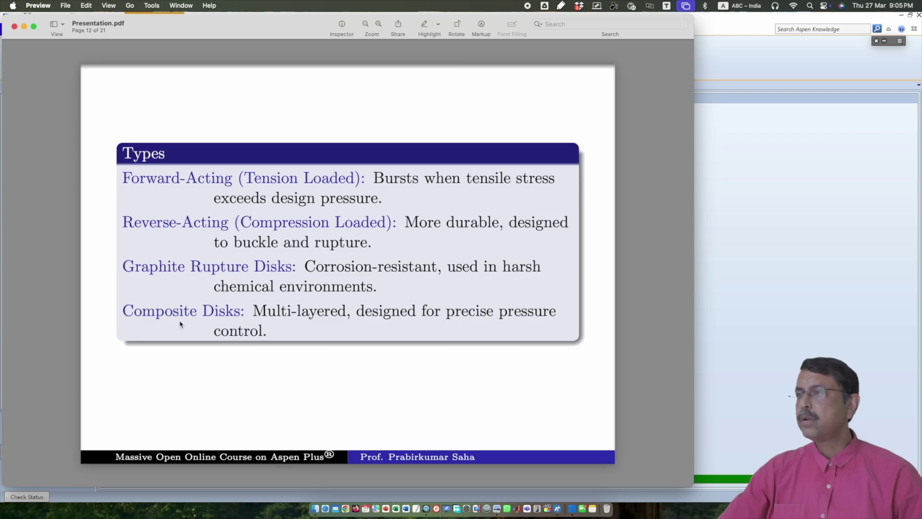
{"action": "key", "text": "super+Tab"}
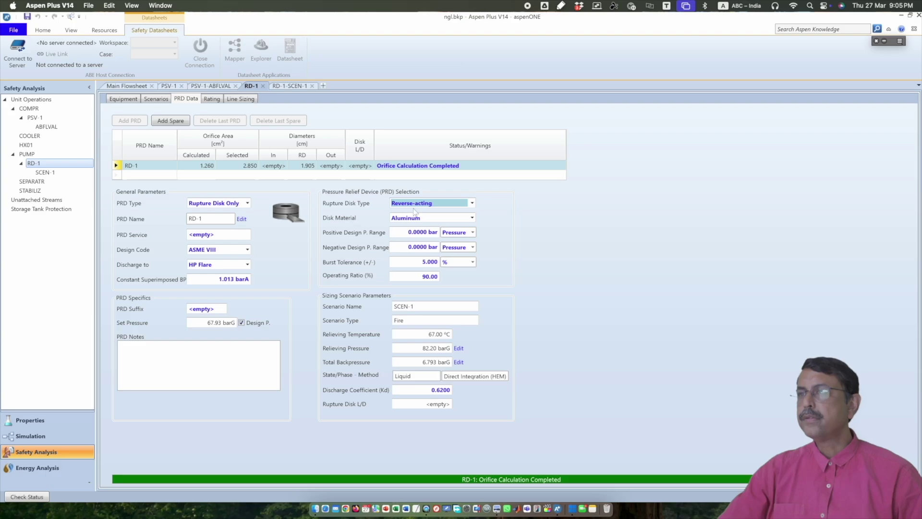
Review the available rupture disk types and disk materials for RD-1 without changing the selections.
{"action": "left_click", "coordinate": [472, 203]}
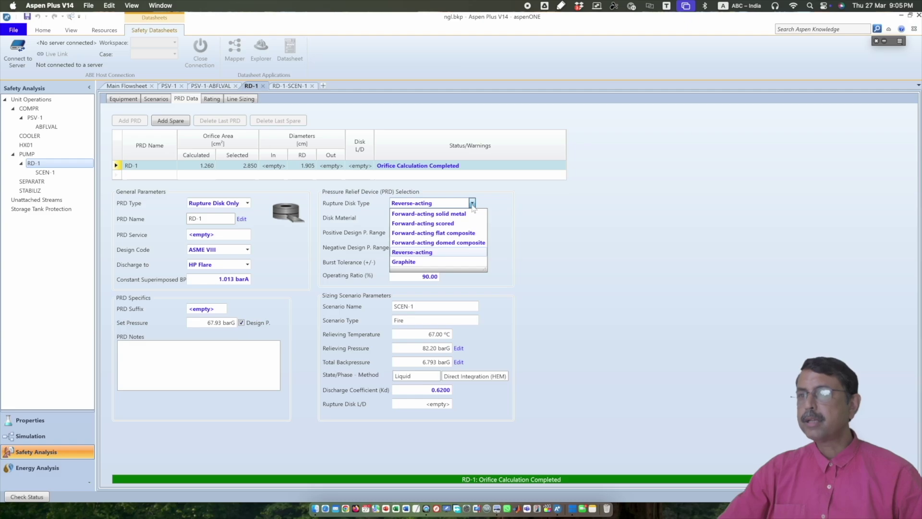
{"action": "left_click", "coordinate": [526, 203]}
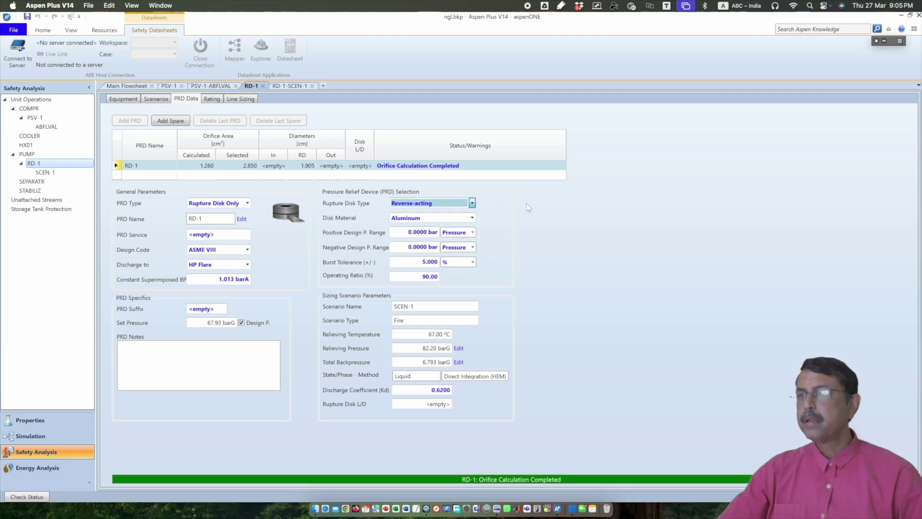
{"action": "left_click", "coordinate": [472, 217]}
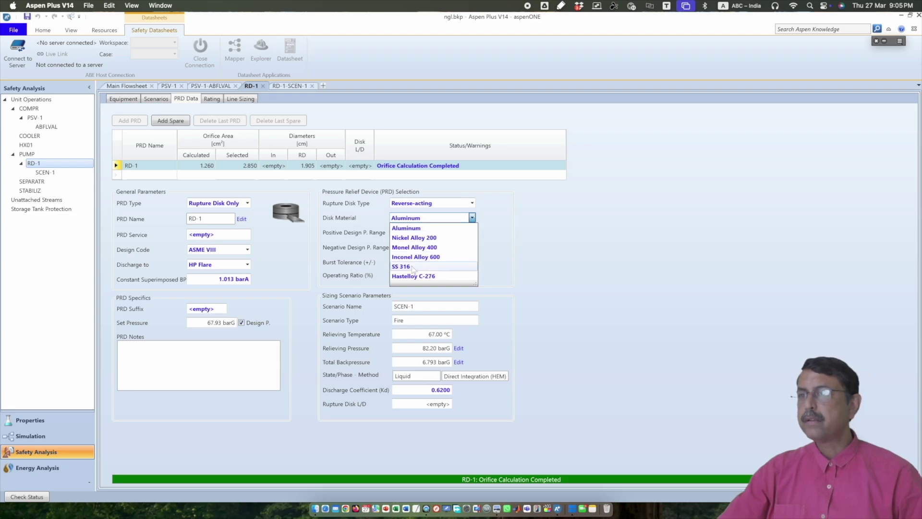
{"action": "left_click", "coordinate": [527, 265]}
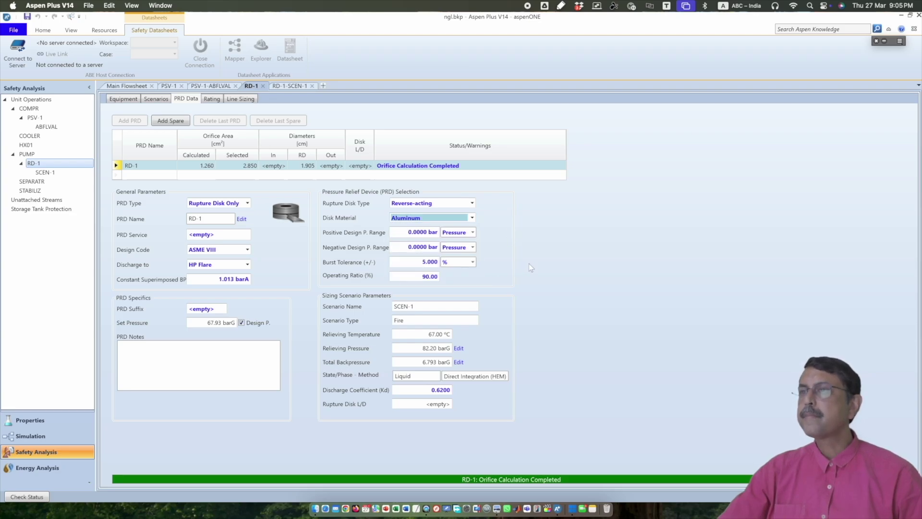
Open RD-1's rating and try selected rupture disk diameters of 1.270 cm and 3.810 cm.
{"action": "left_click", "coordinate": [211, 99]}
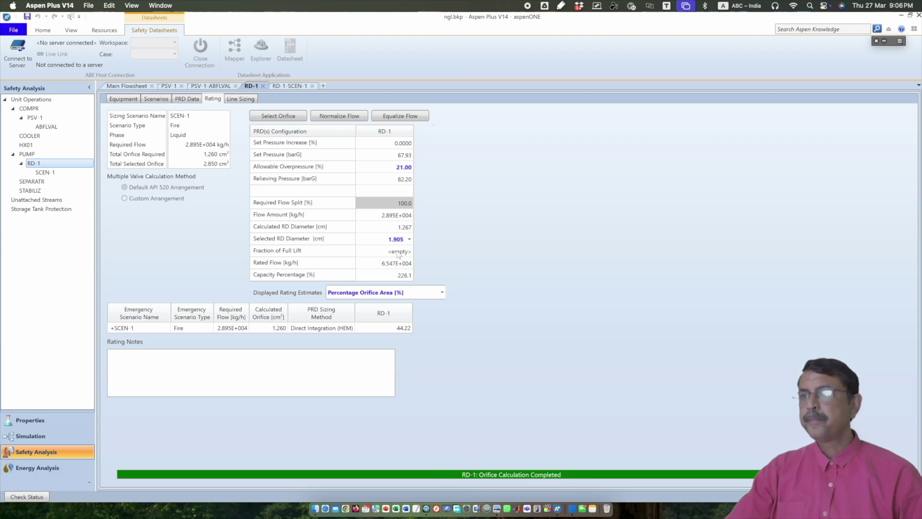
{"action": "left_click", "coordinate": [409, 240]}
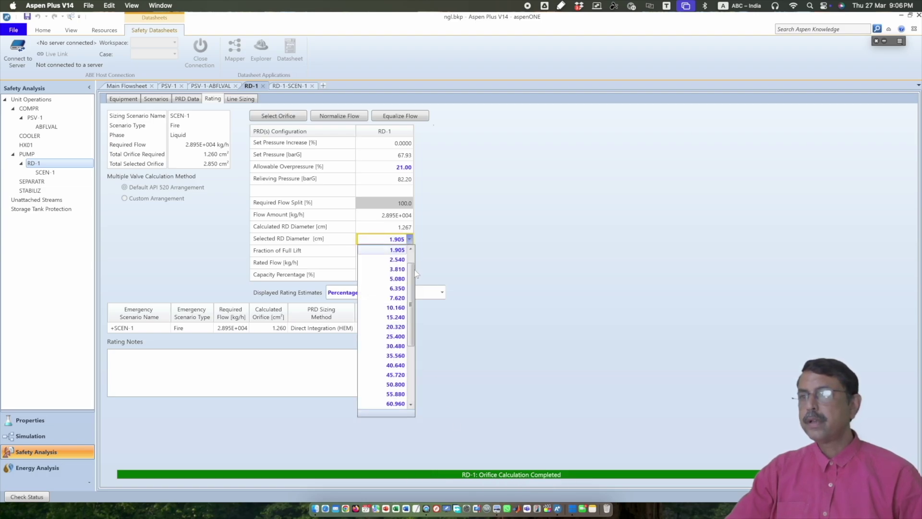
{"action": "scroll", "coordinate": [416, 274], "scroll_direction": "up", "scroll_amount": 2}
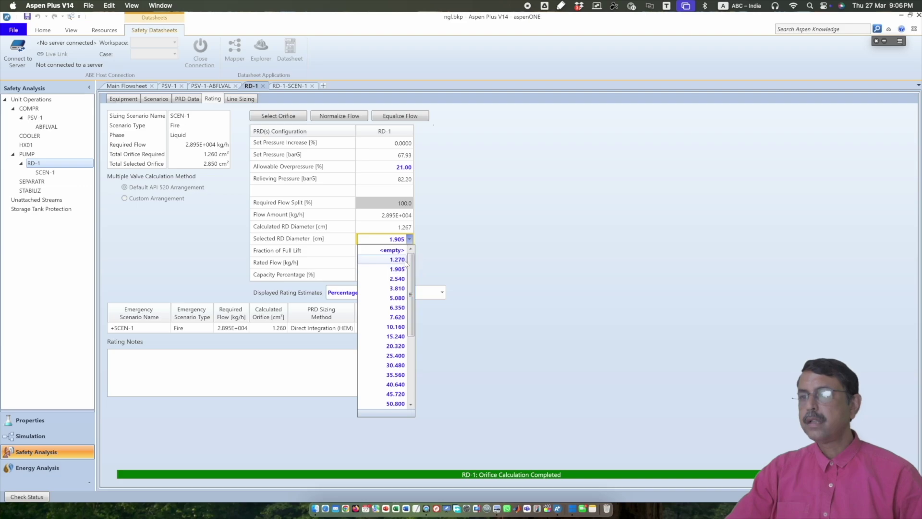
{"action": "left_click", "coordinate": [398, 260]}
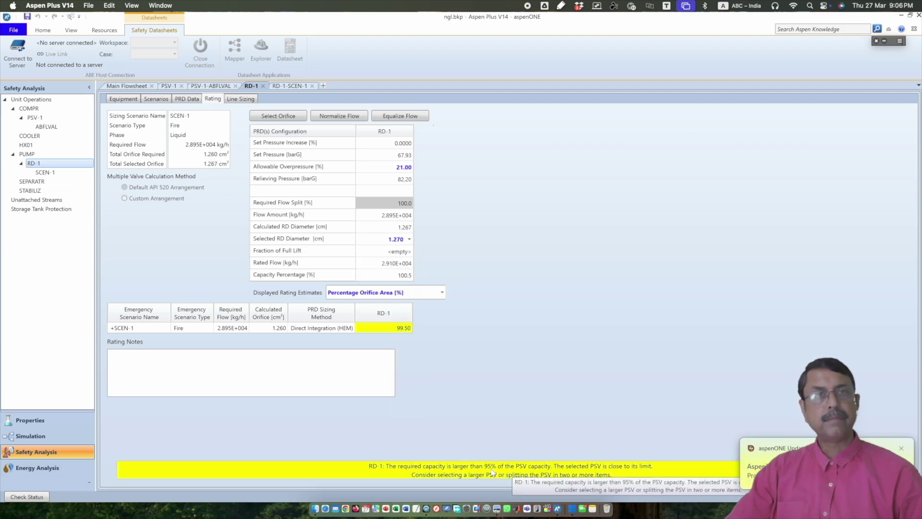
{"action": "left_click", "coordinate": [409, 239]}
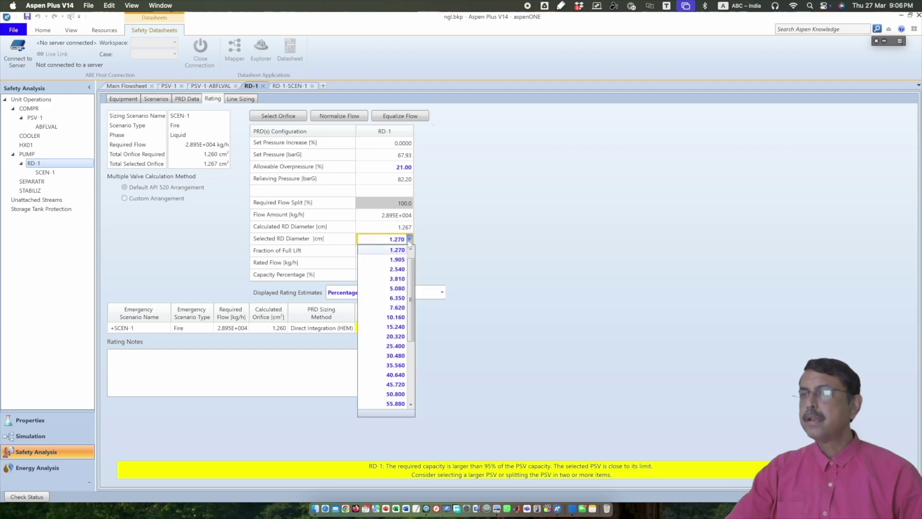
{"action": "left_click", "coordinate": [399, 280]}
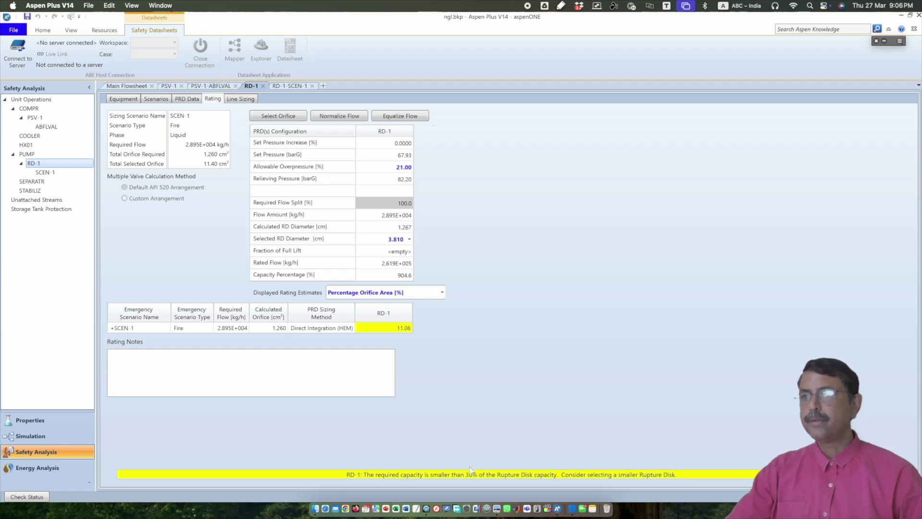
Restore the selected rupture disk diameter of RD-1 to 1.905 cm.
{"action": "left_click", "coordinate": [409, 239]}
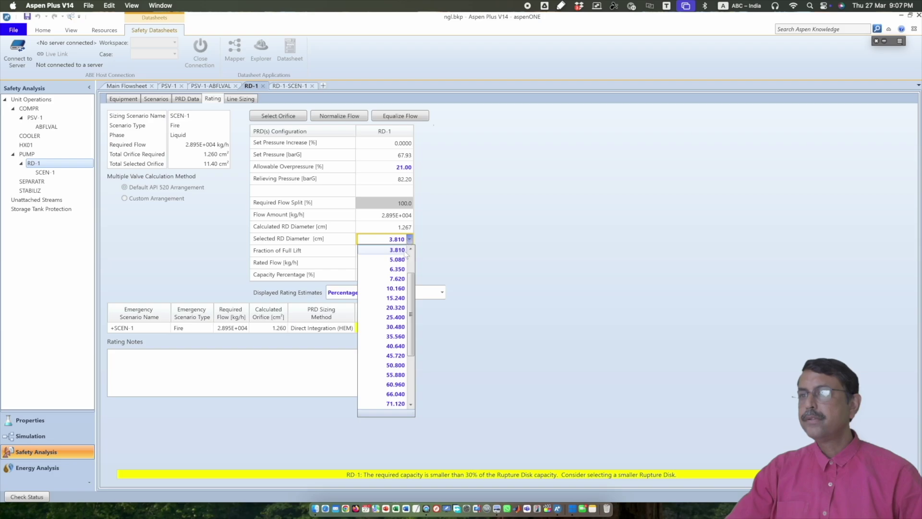
{"action": "left_click", "coordinate": [411, 249]}
{"action": "left_click", "coordinate": [410, 249]}
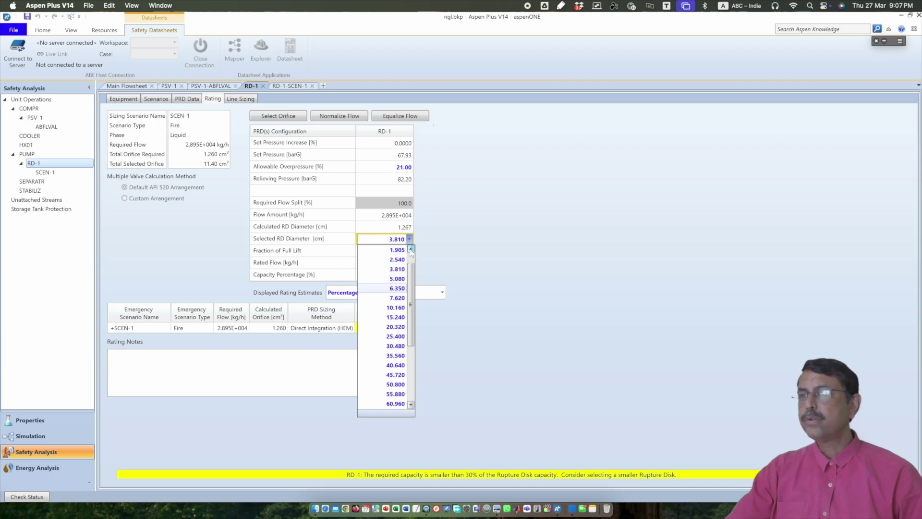
{"action": "left_click", "coordinate": [410, 249]}
{"action": "left_click", "coordinate": [396, 260]}
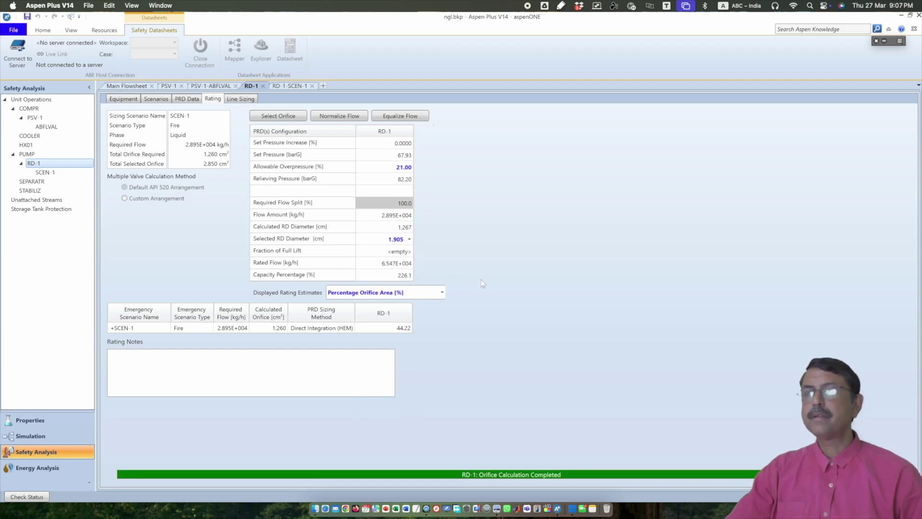
Open RD-1's line sizing and base the inlet/outlet flow on the Required flow.
{"action": "left_click", "coordinate": [241, 100]}
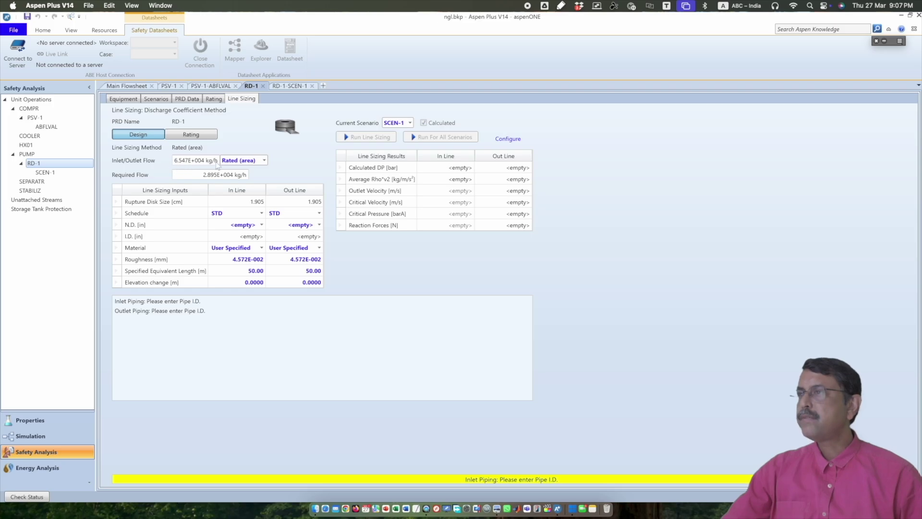
{"action": "left_click", "coordinate": [264, 161]}
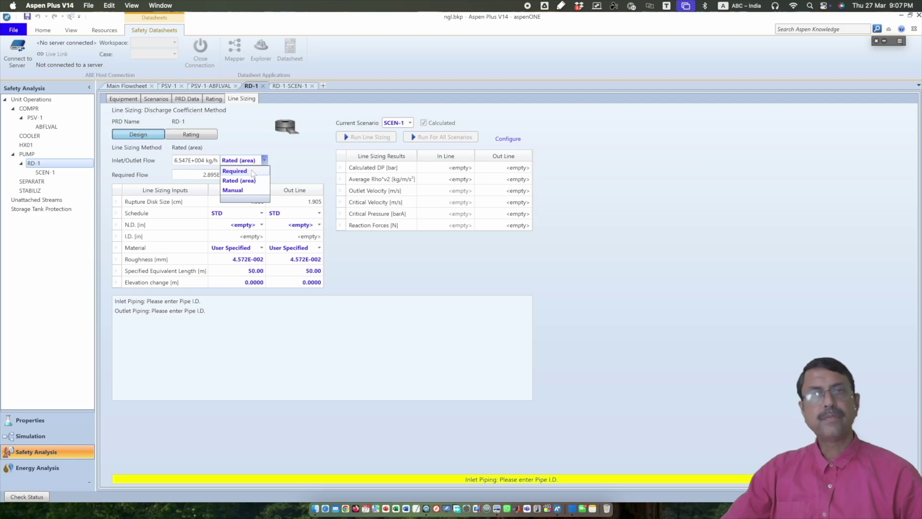
{"action": "left_click", "coordinate": [252, 172]}
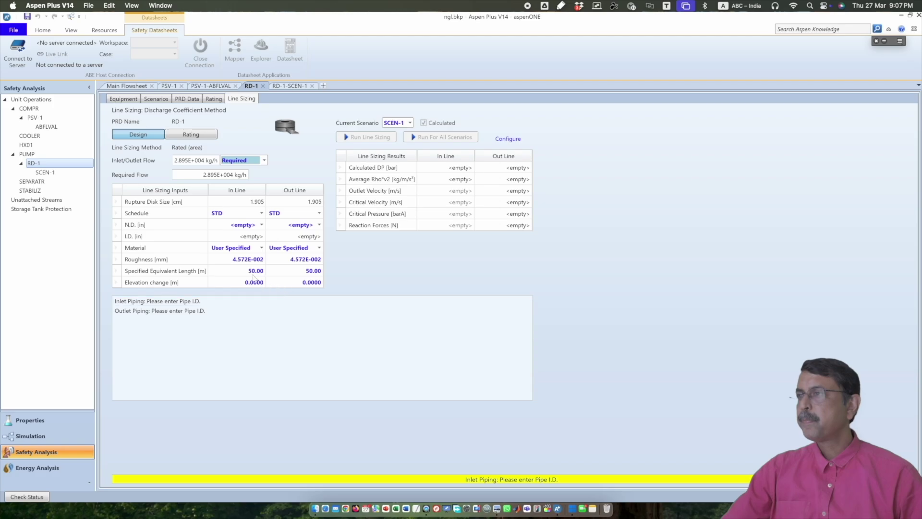
Set both the inlet and outlet lines of RD-1 to schedule 40 with a nominal diameter of 2.000 in.
{"action": "left_click", "coordinate": [262, 213]}
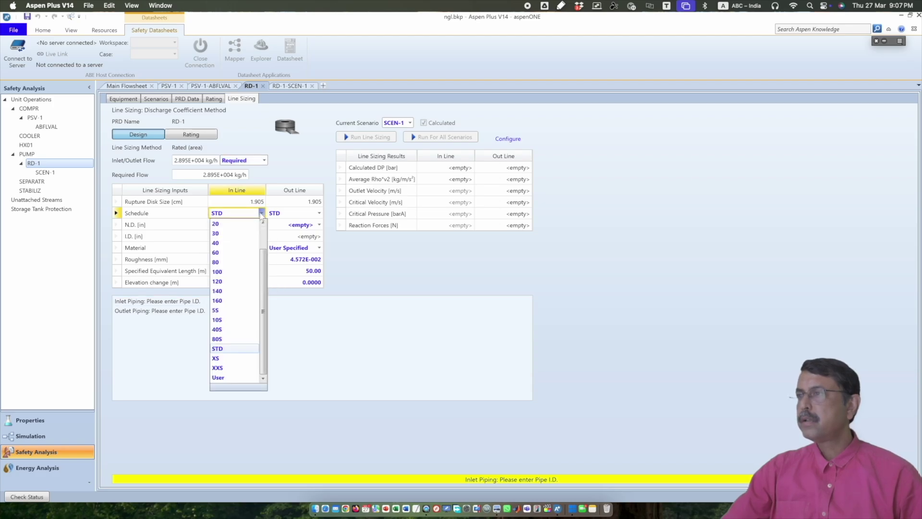
{"action": "left_click", "coordinate": [236, 249]}
{"action": "left_click", "coordinate": [319, 213]}
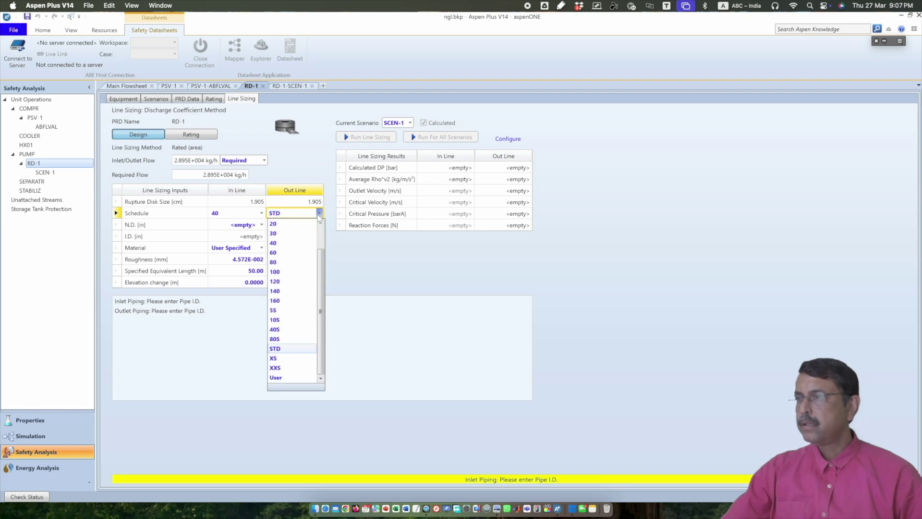
{"action": "left_click", "coordinate": [292, 243]}
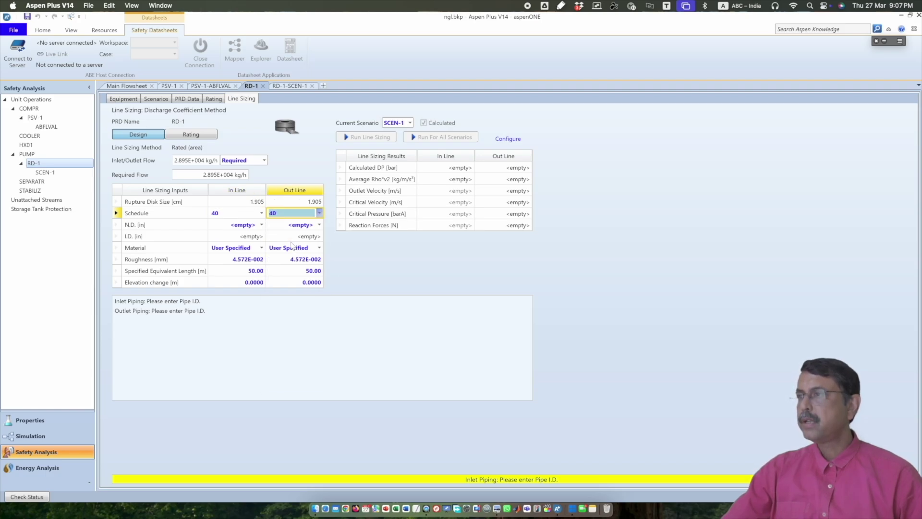
{"action": "left_click", "coordinate": [262, 225]}
{"action": "left_click", "coordinate": [262, 225]}
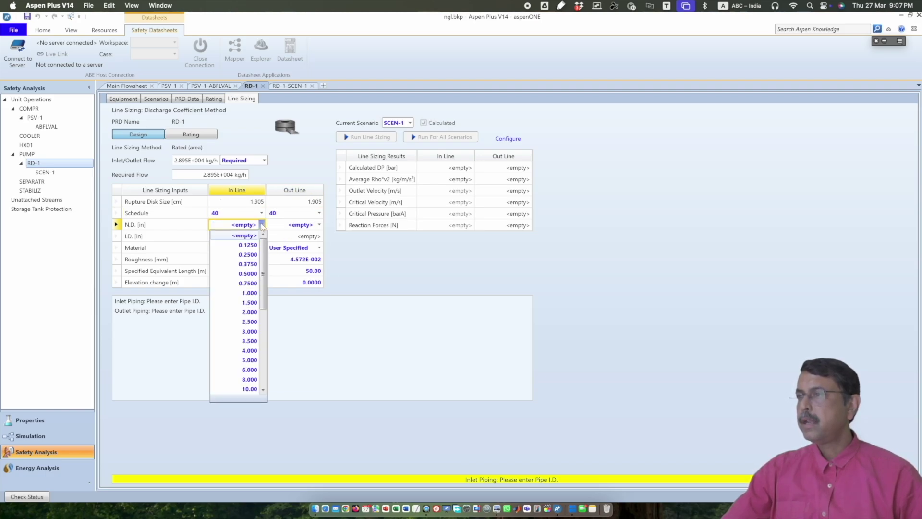
{"action": "left_click", "coordinate": [251, 313]}
{"action": "left_click", "coordinate": [320, 225]}
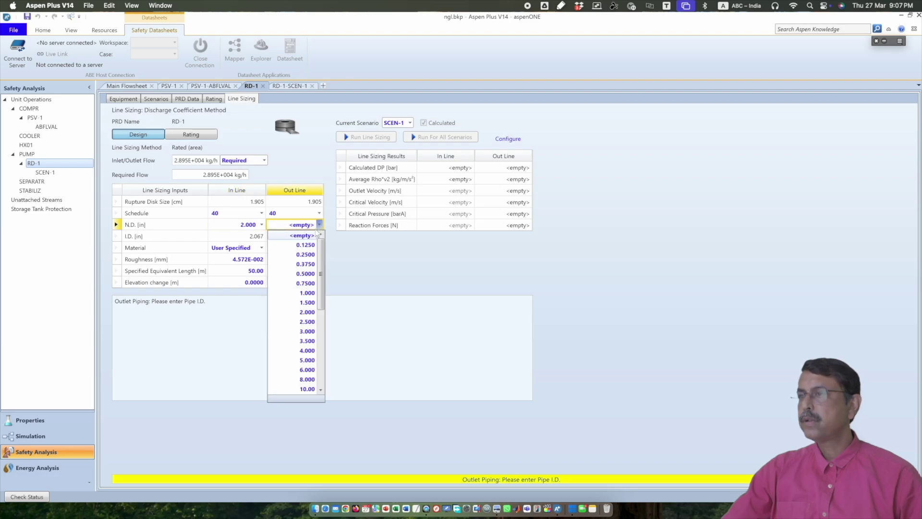
{"action": "left_click", "coordinate": [306, 312]}
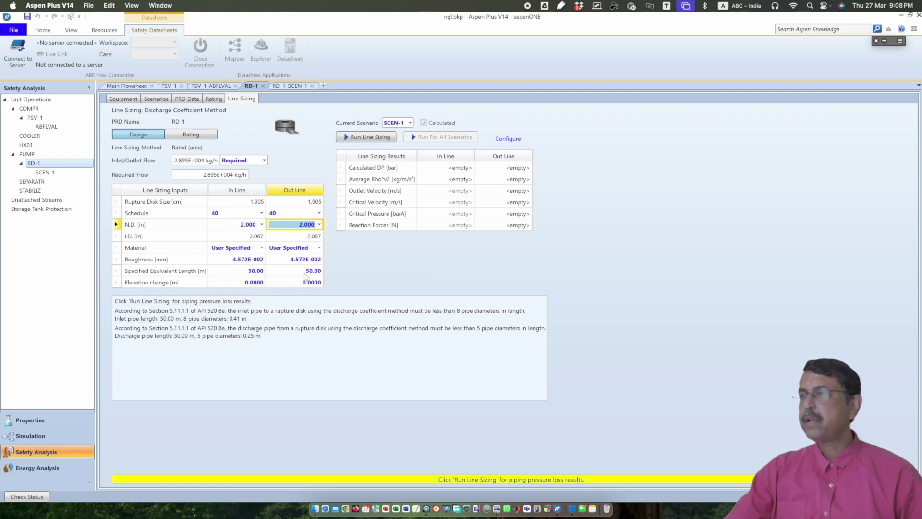
Set the specified equivalent length to 0.4 m for the inlet line and 0.24 m for the outlet line, and run the line sizing.
{"action": "left_click", "coordinate": [250, 272]}
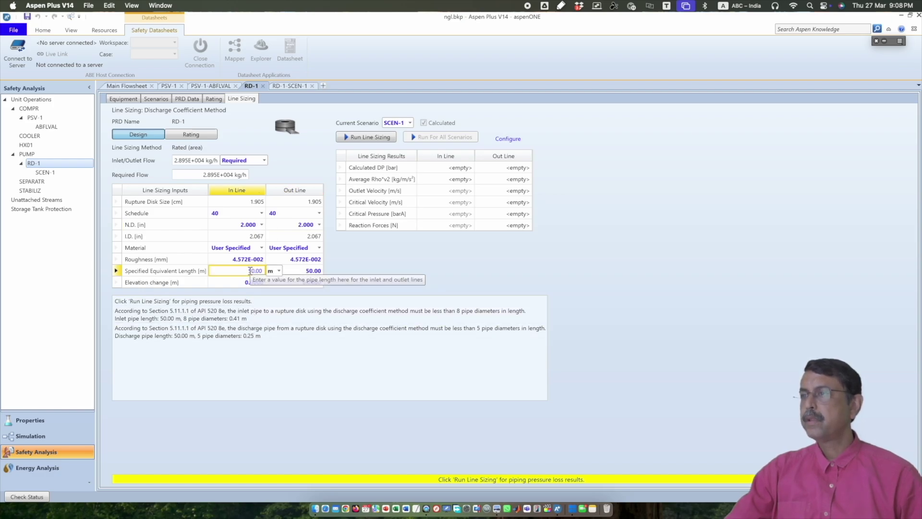
{"action": "type", "text": "0.4"}
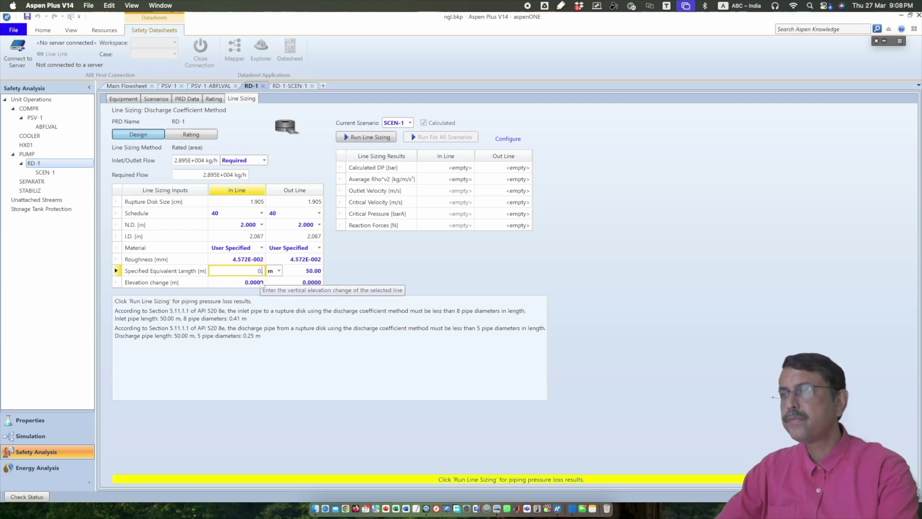
{"action": "left_click", "coordinate": [300, 271]}
{"action": "type", "text": "0.24"}
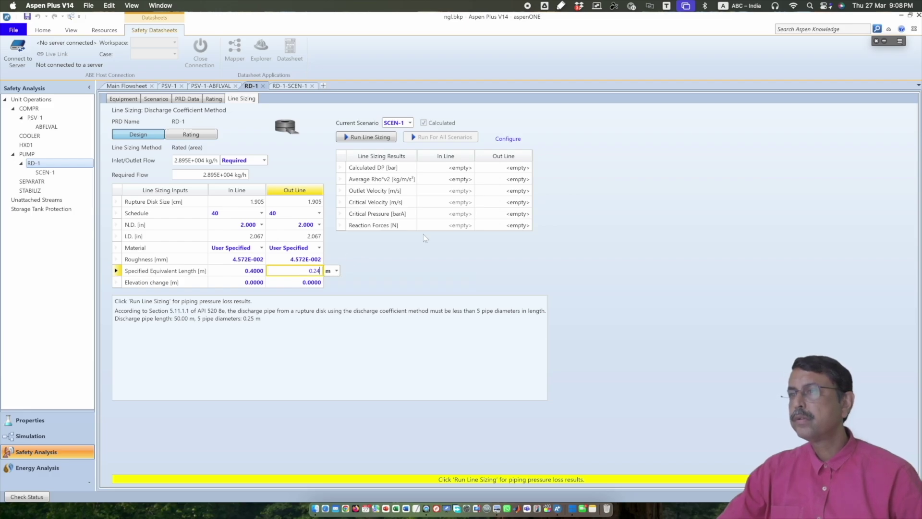
{"action": "key", "text": "Return"}
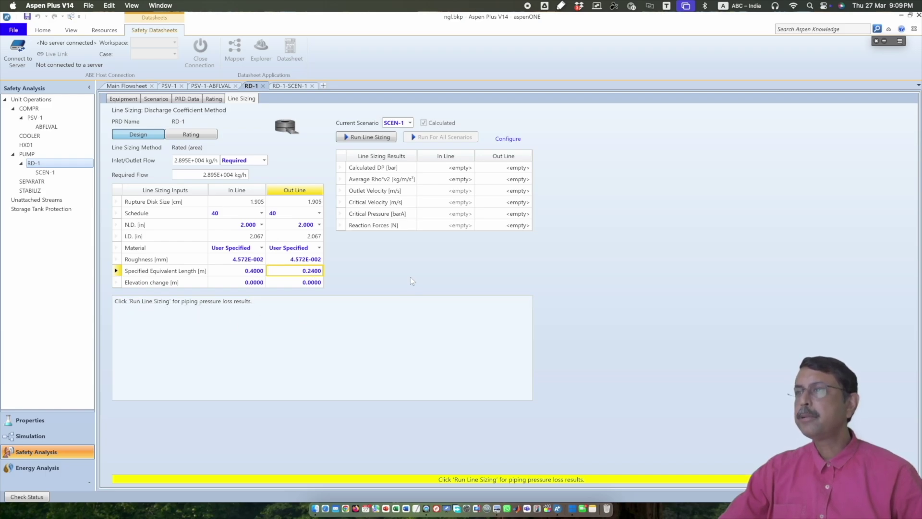
{"action": "left_click", "coordinate": [369, 138]}
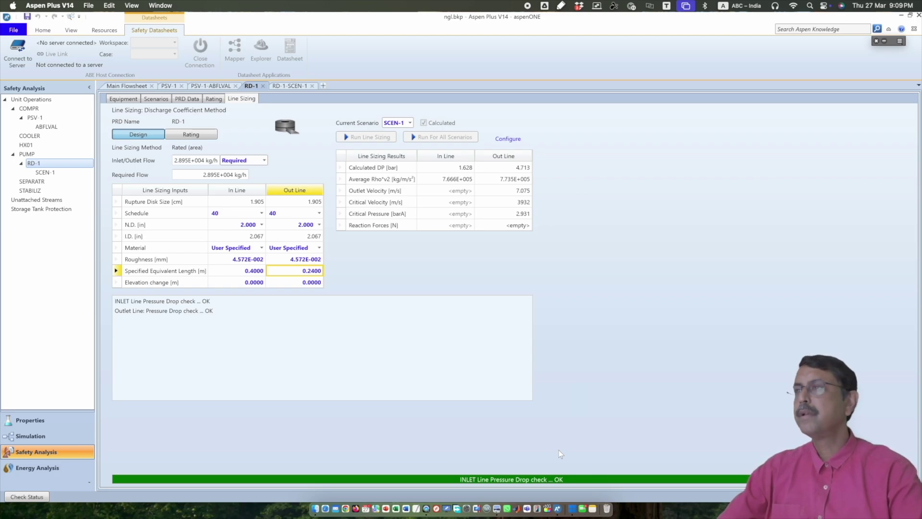
Return to the main flowsheet, and mark key phrases on the Low-Pressure Storage Tanks slide of Presentation.pdf in Preview.
{"action": "left_click", "coordinate": [127, 85]}
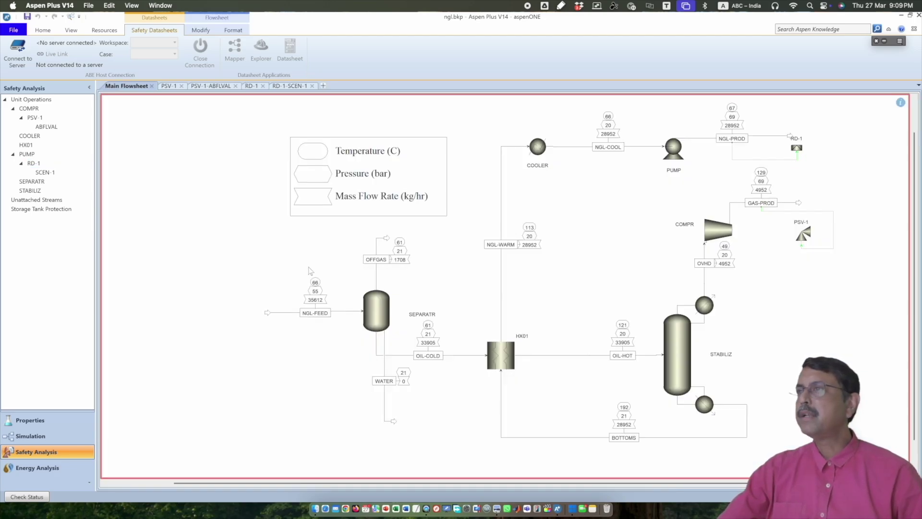
{"action": "left_click", "coordinate": [42, 31]}
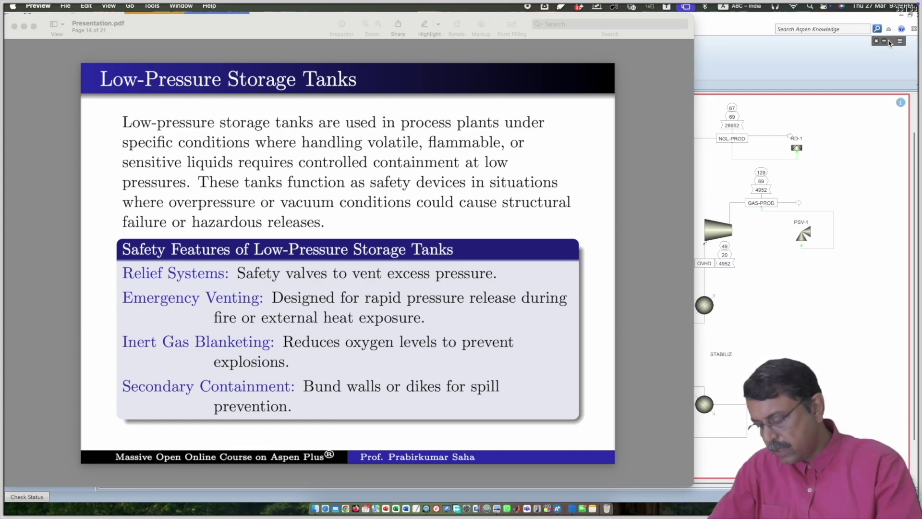
{"action": "left_click_drag", "start_coordinate": [445, 137], "coordinate": [540, 131]}
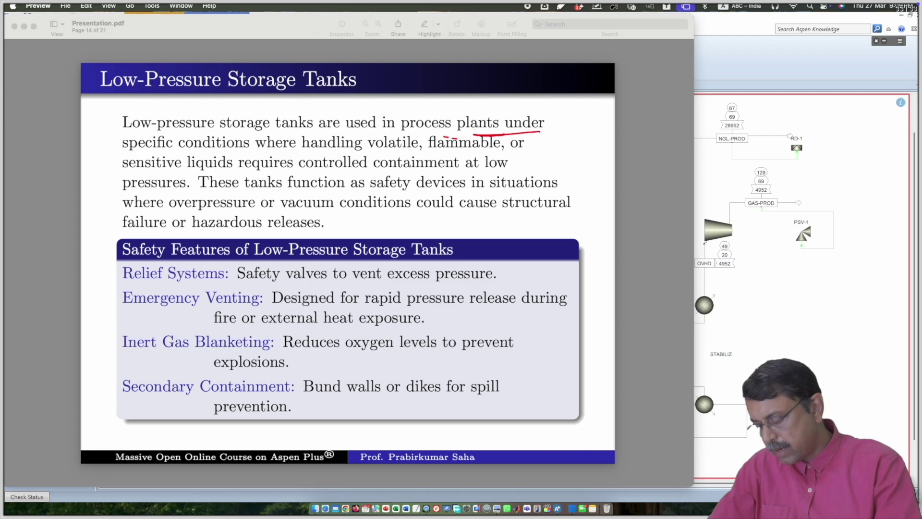
{"action": "left_click_drag", "start_coordinate": [180, 157], "coordinate": [247, 154]}
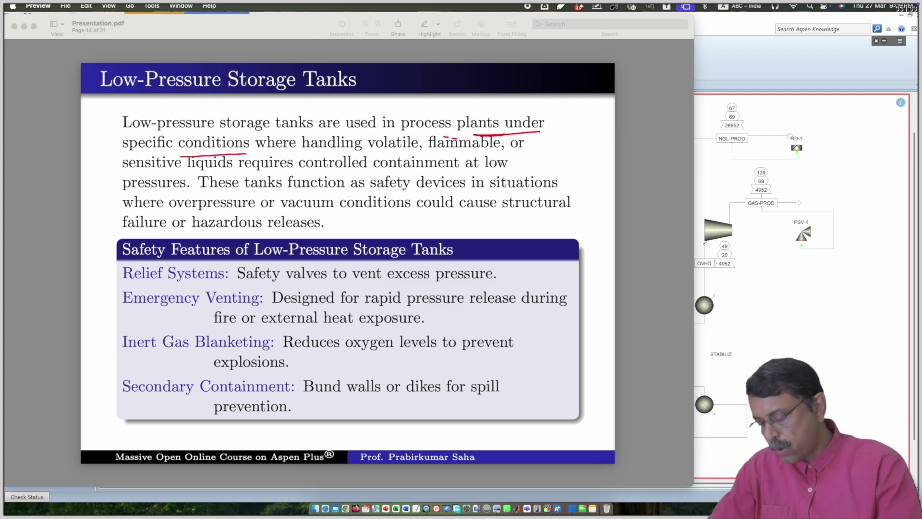
{"action": "mouse_move", "coordinate": [406, 152]}
{"action": "left_mouse_down"}
{"action": "mouse_move", "coordinate": [429, 132]}
{"action": "mouse_move", "coordinate": [498, 143]}
{"action": "left_mouse_up"}
{"action": "left_click_drag", "start_coordinate": [151, 175], "coordinate": [457, 168]}
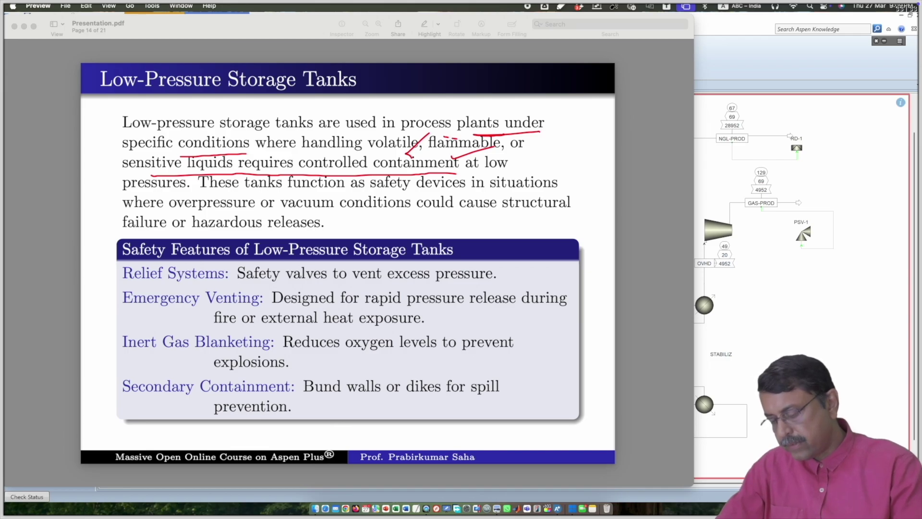
{"action": "left_click_drag", "start_coordinate": [450, 190], "coordinate": [467, 189]}
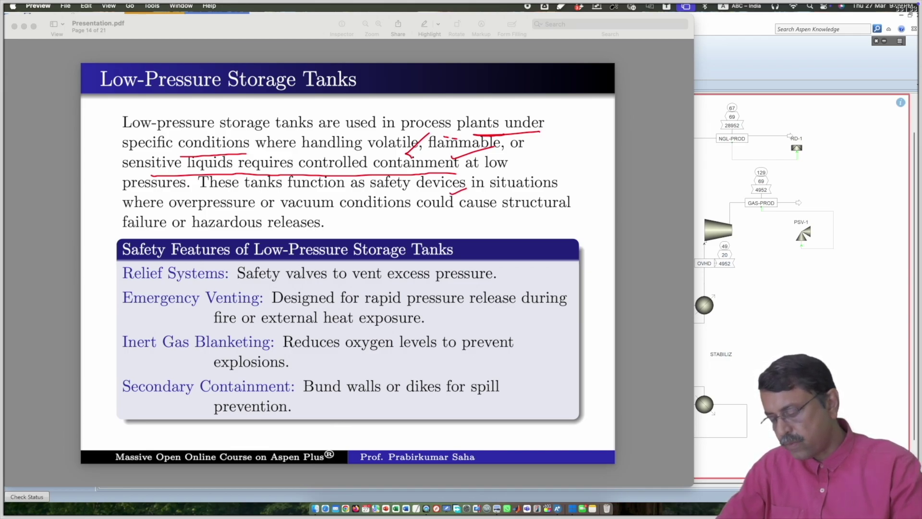
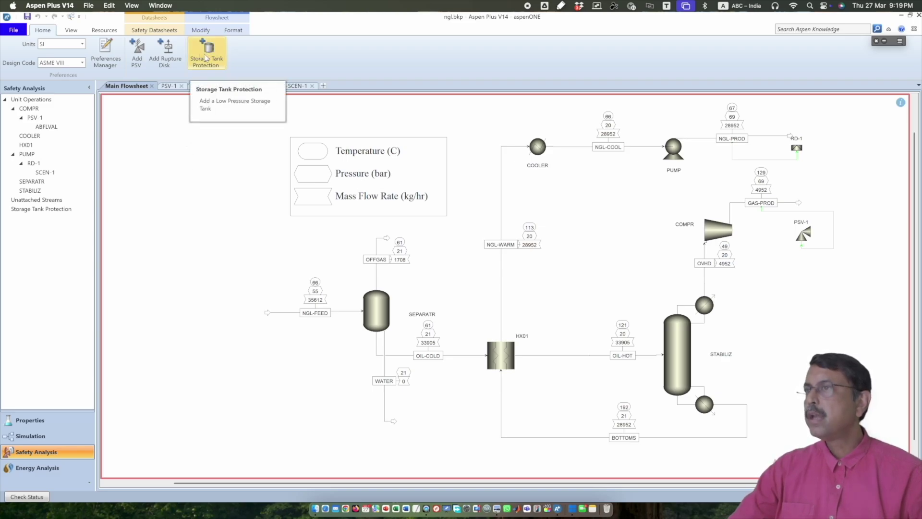
Add a low-pressure storage tank under Storage Tank Protection and open its tank design form.
{"action": "left_click", "coordinate": [207, 54]}
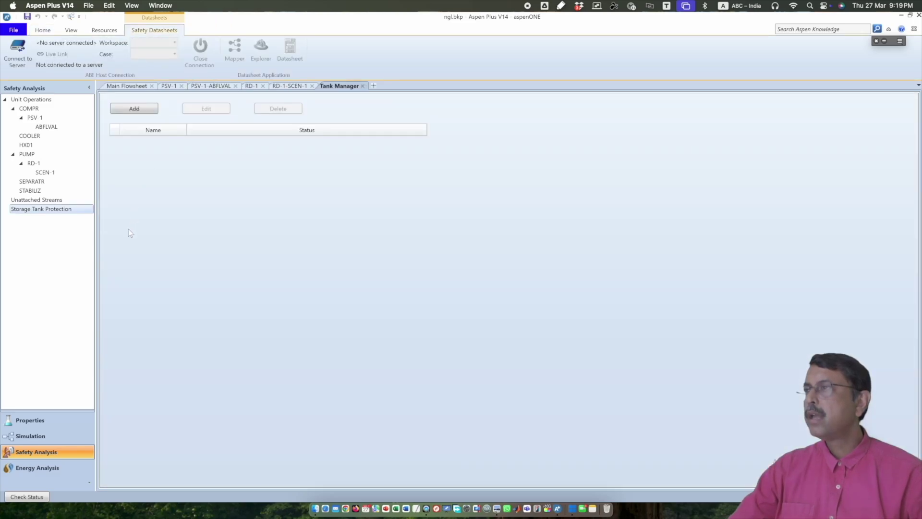
{"action": "left_click", "coordinate": [135, 109]}
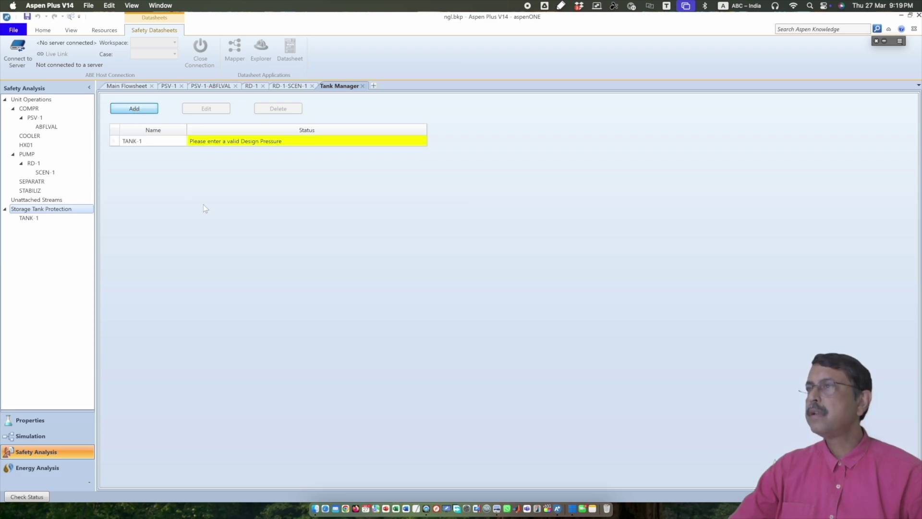
{"action": "double_click", "coordinate": [209, 145]}
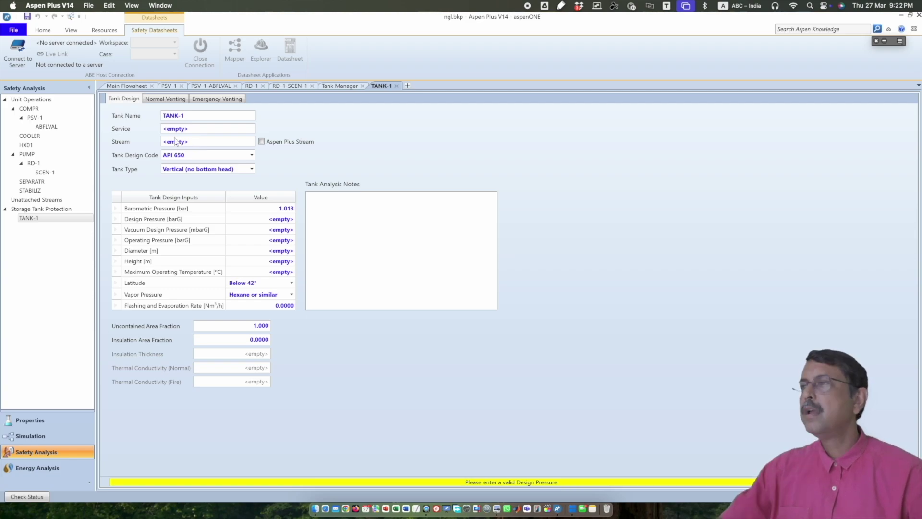
Set the design pressure of TANK-1 to 0.3 barG.
{"action": "left_click", "coordinate": [283, 224]}
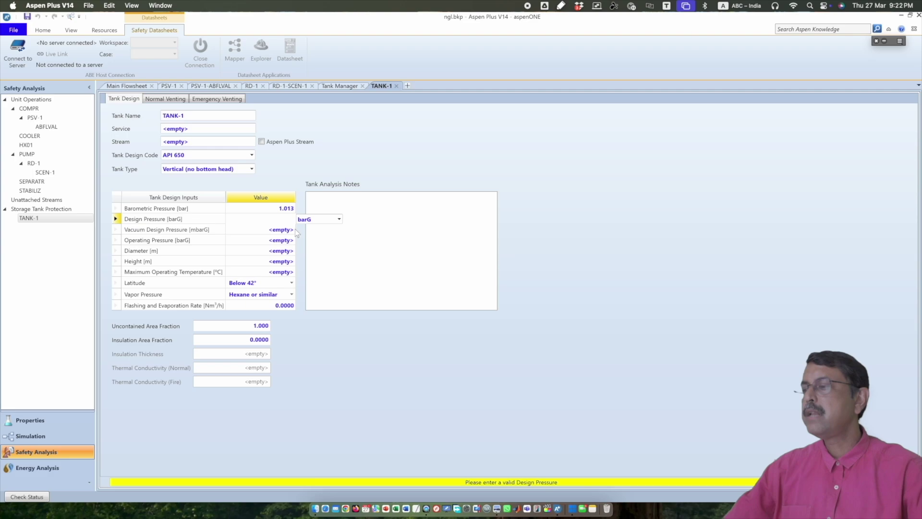
{"action": "type", "text": "0.3"}
{"action": "key", "text": "Return"}
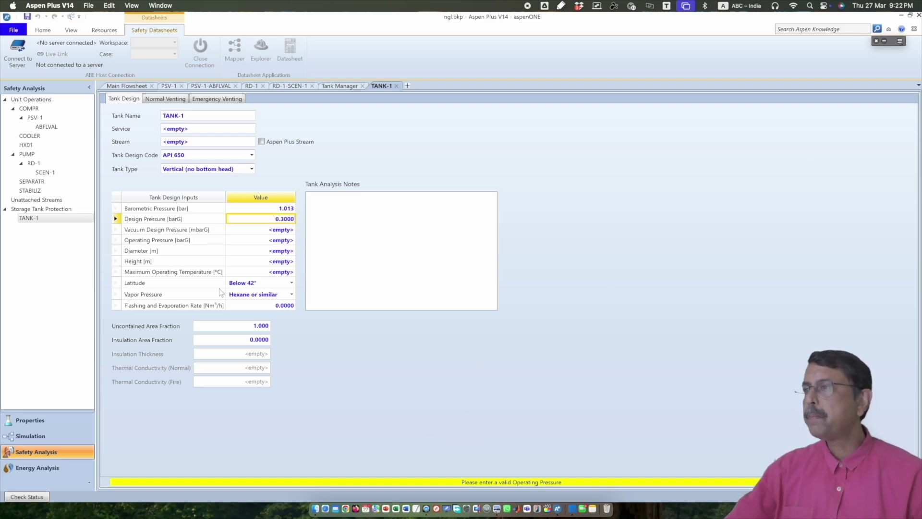
Set TANK-1's vacuum design pressure to -12 mbarG and its operating pressure to 0.06 barG.
{"action": "left_click", "coordinate": [267, 231]}
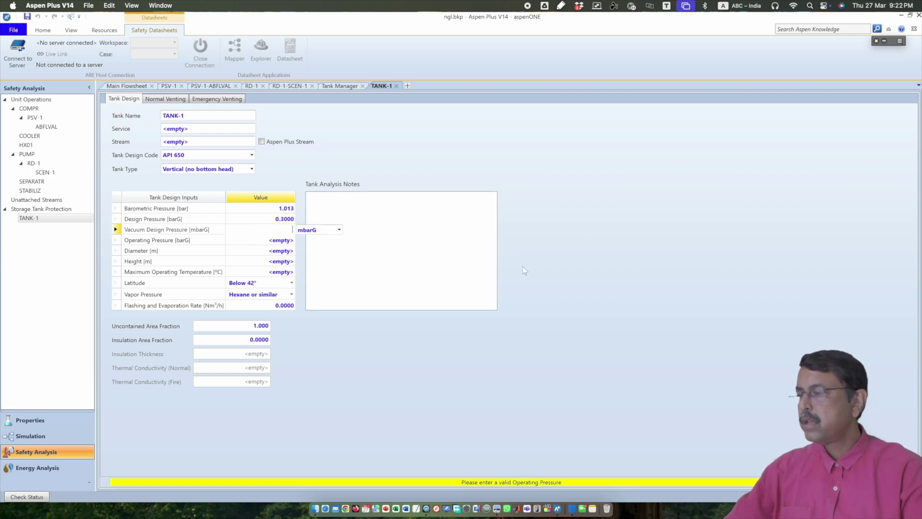
{"action": "type", "text": "-12"}
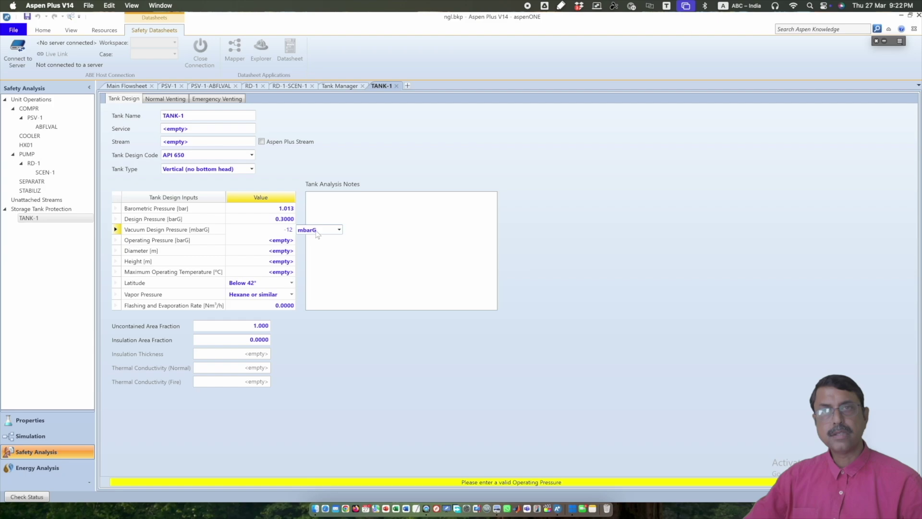
{"action": "left_click", "coordinate": [351, 323]}
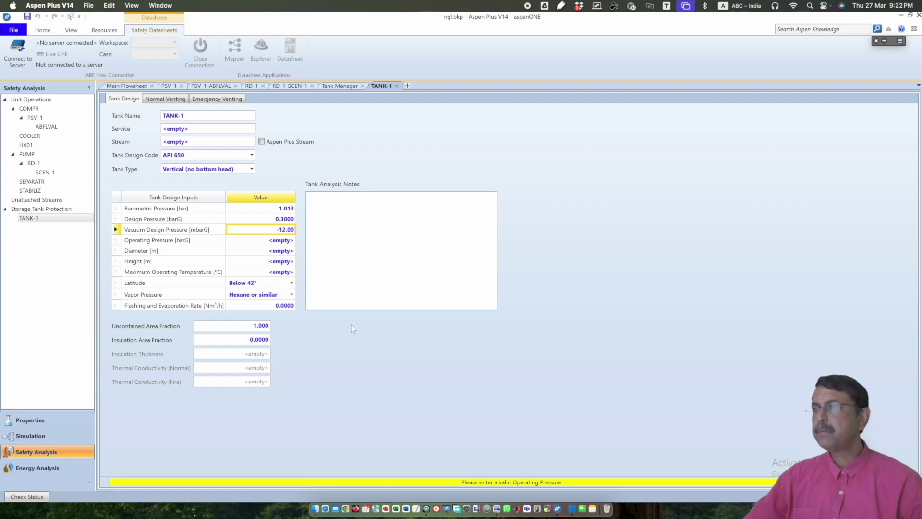
{"action": "left_click", "coordinate": [277, 241]}
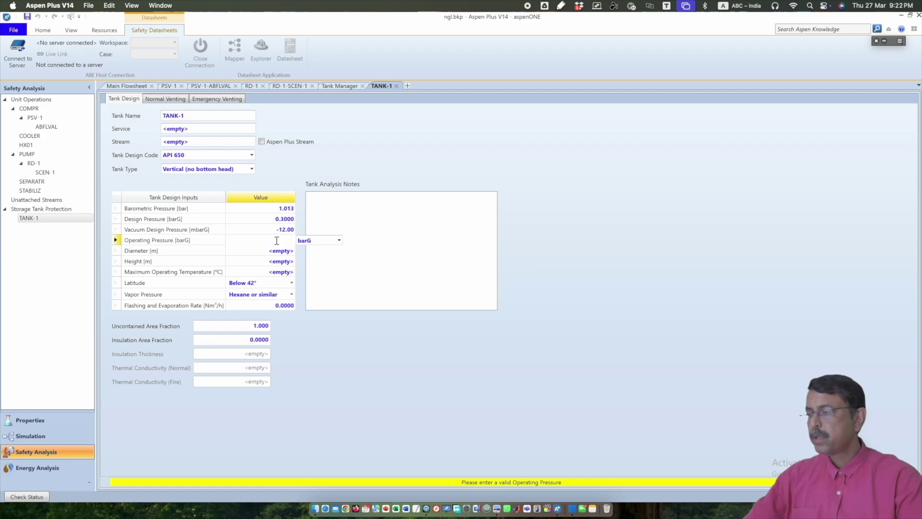
{"action": "type", "text": "0.06"}
{"action": "key", "text": "Return"}
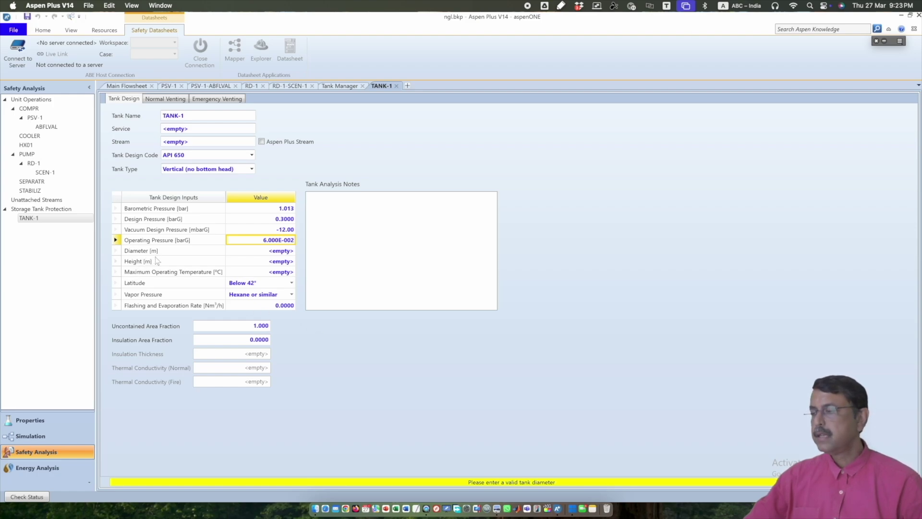
Set the tank's diameter to 10 m and its height to 10 m.
{"action": "left_click", "coordinate": [265, 251]}
{"action": "type", "text": "1"}
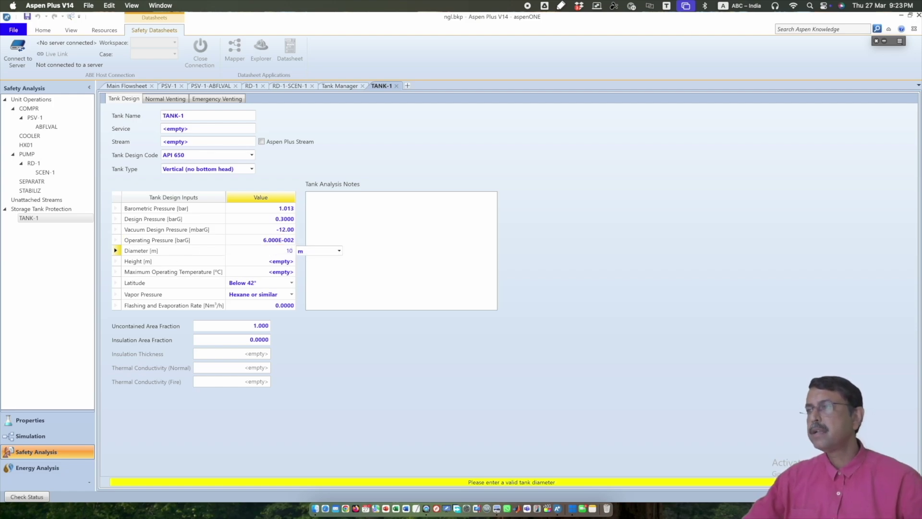
{"action": "type", "text": "0"}
{"action": "left_click", "coordinate": [268, 262]}
{"action": "type", "text": "10"}
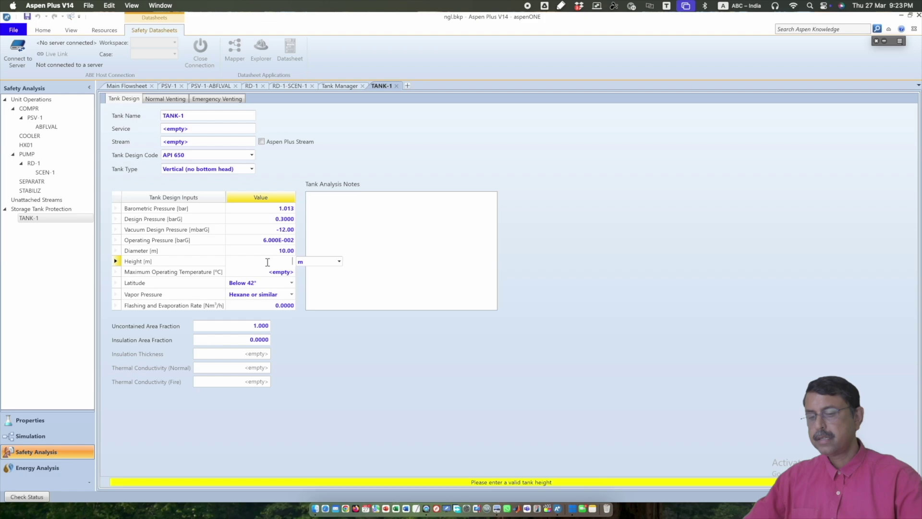
{"action": "left_click", "coordinate": [368, 339]}
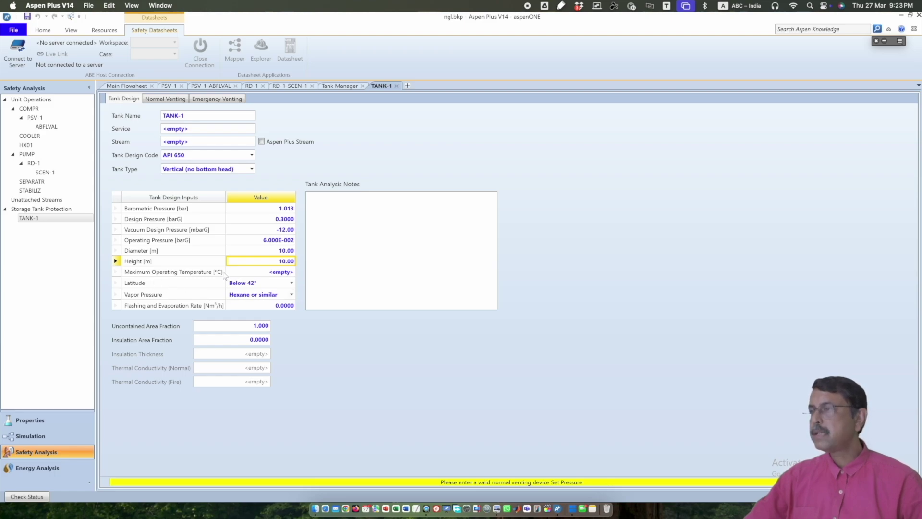
Set the tank's maximum operating temperature to 130 °C.
{"action": "left_click", "coordinate": [265, 272]}
{"action": "type", "text": "130"}
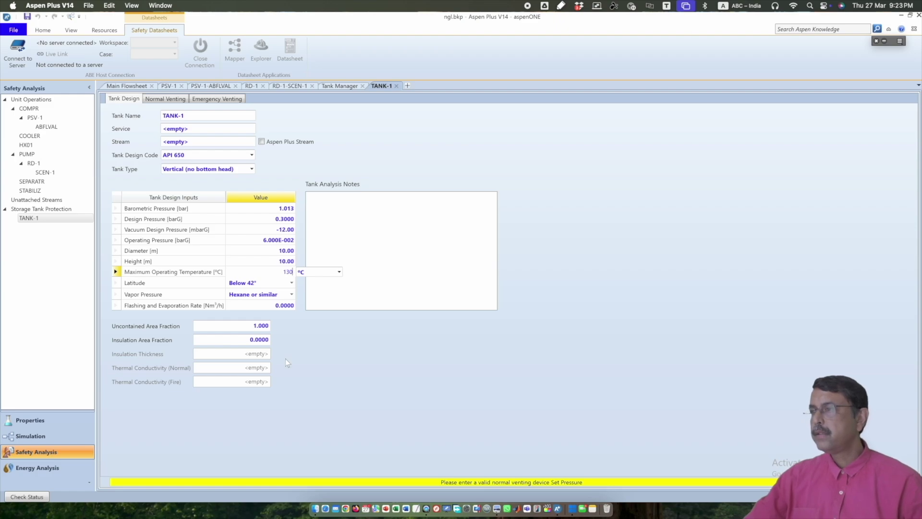
{"action": "key", "text": "Return"}
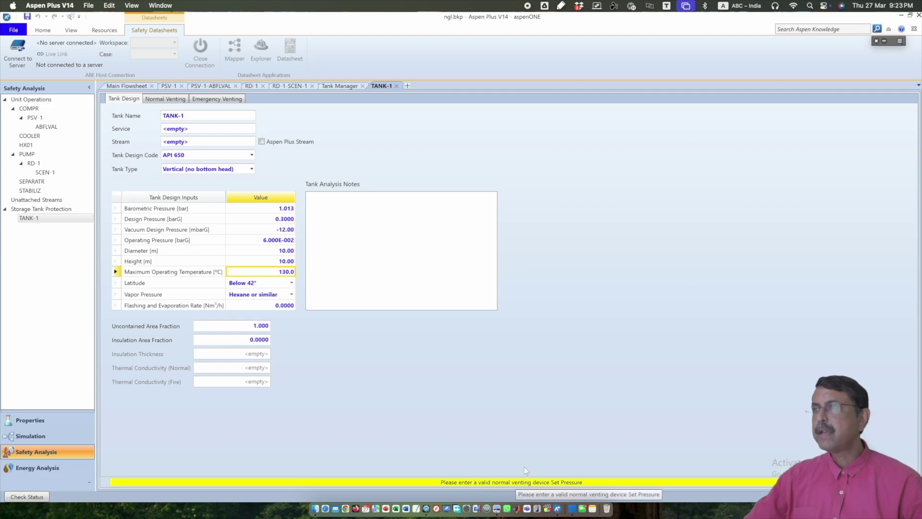
In the normal venting inputs, enter a set pressure of 80 mbarG and a vacuum set pressure of -15 mbarG.
{"action": "left_click", "coordinate": [163, 99]}
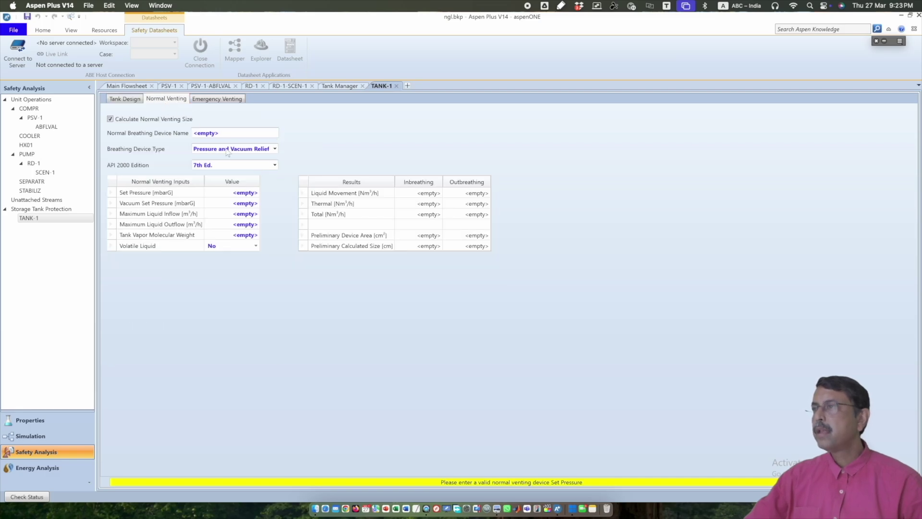
{"action": "left_click", "coordinate": [238, 193]}
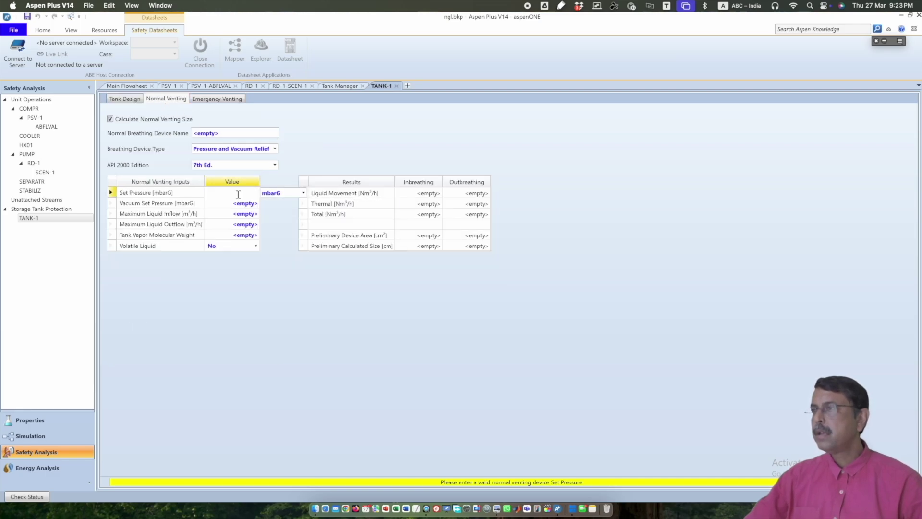
{"action": "type", "text": "80"}
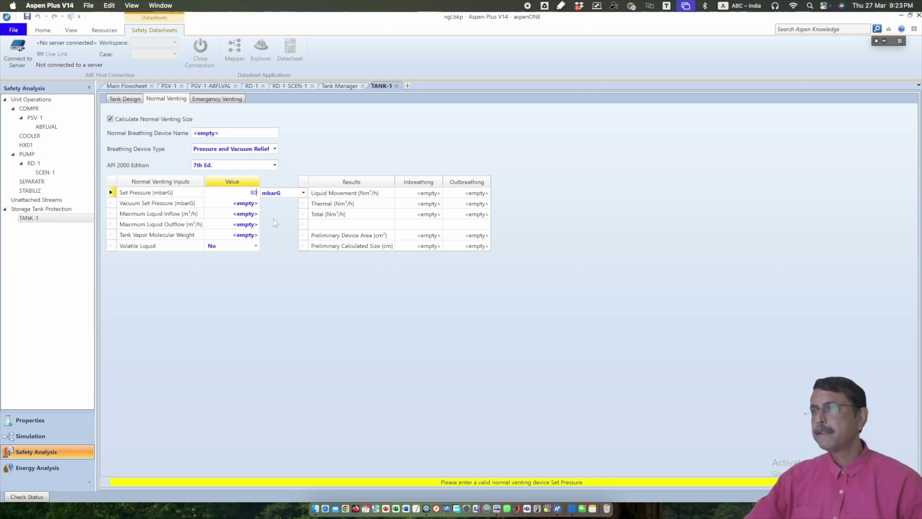
{"action": "left_click", "coordinate": [286, 288]}
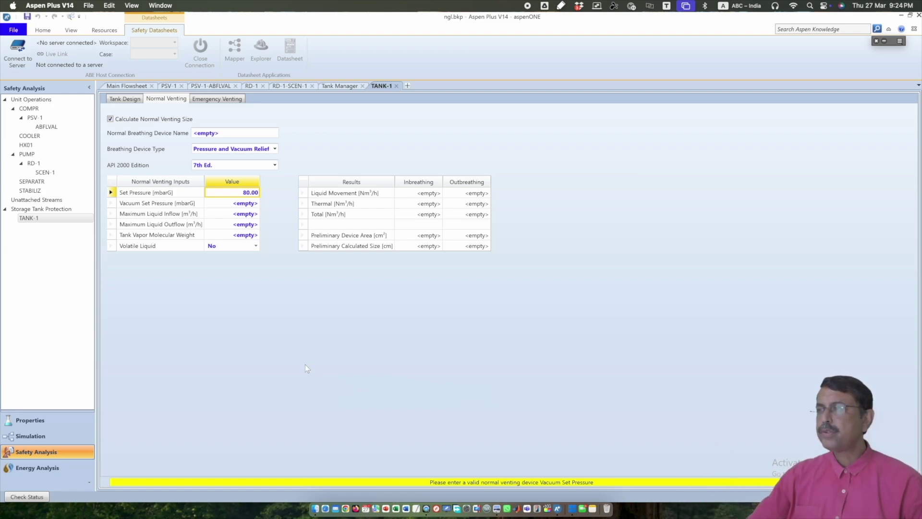
{"action": "mouse_move", "coordinate": [230, 206]}
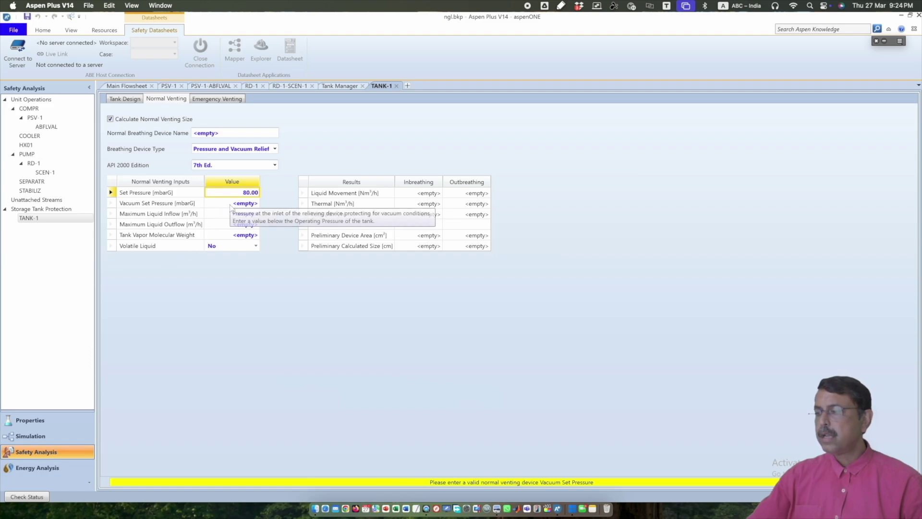
{"action": "left_click", "coordinate": [231, 205]}
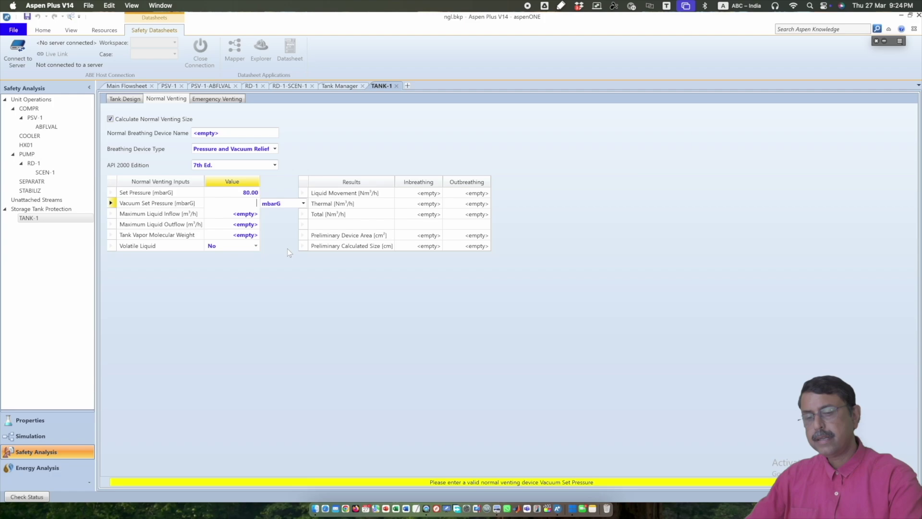
{"action": "type", "text": "-1"}
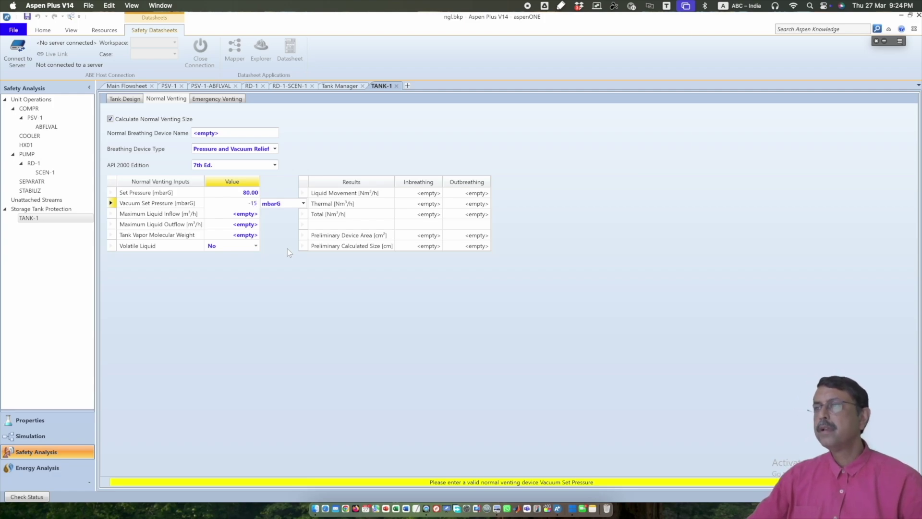
{"action": "type", "text": "5"}
{"action": "key", "text": "Return"}
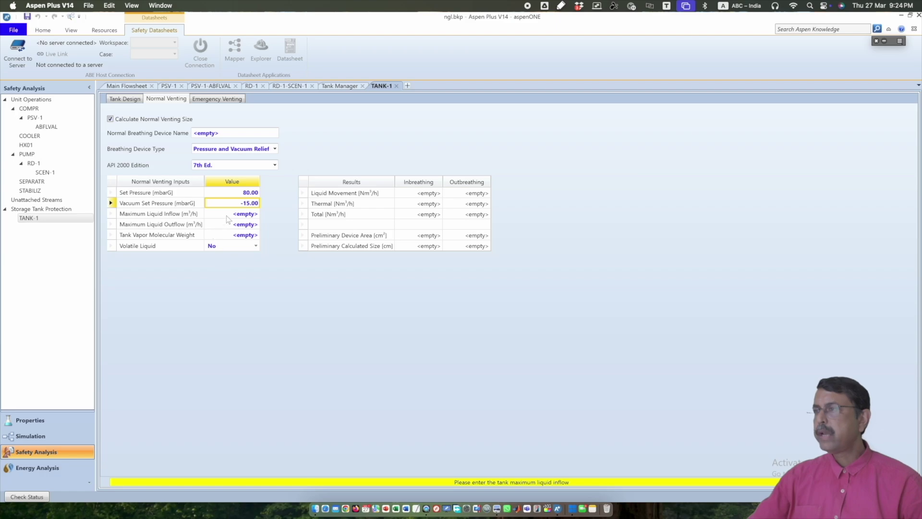
Set both the maximum liquid inflow and the maximum liquid outflow for normal venting to 200 m³/h.
{"action": "mouse_move", "coordinate": [228, 218]}
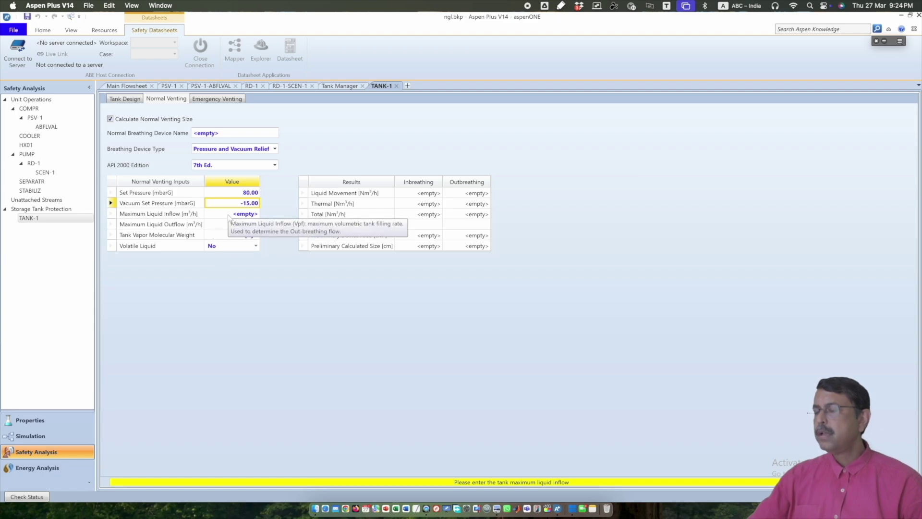
{"action": "left_click", "coordinate": [230, 215]}
{"action": "type", "text": "2"}
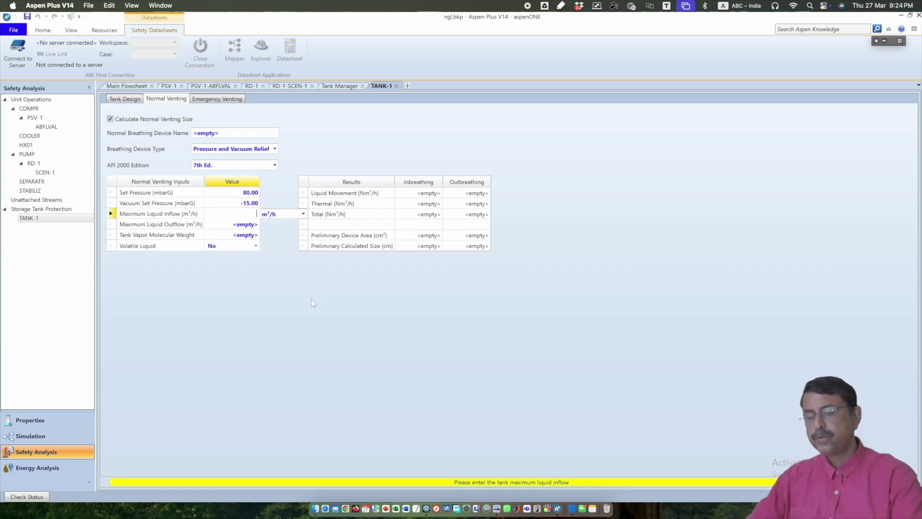
{"action": "type", "text": "00"}
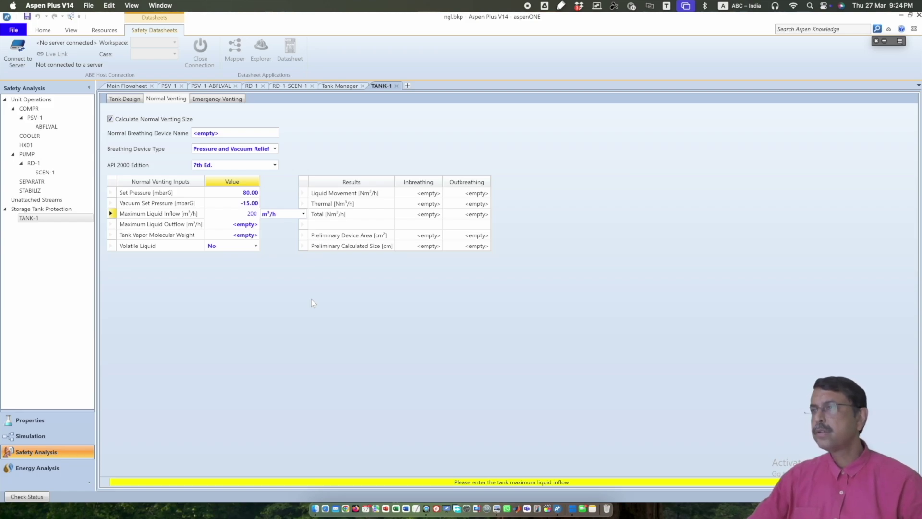
{"action": "key", "text": "Return"}
{"action": "type", "text": "2"}
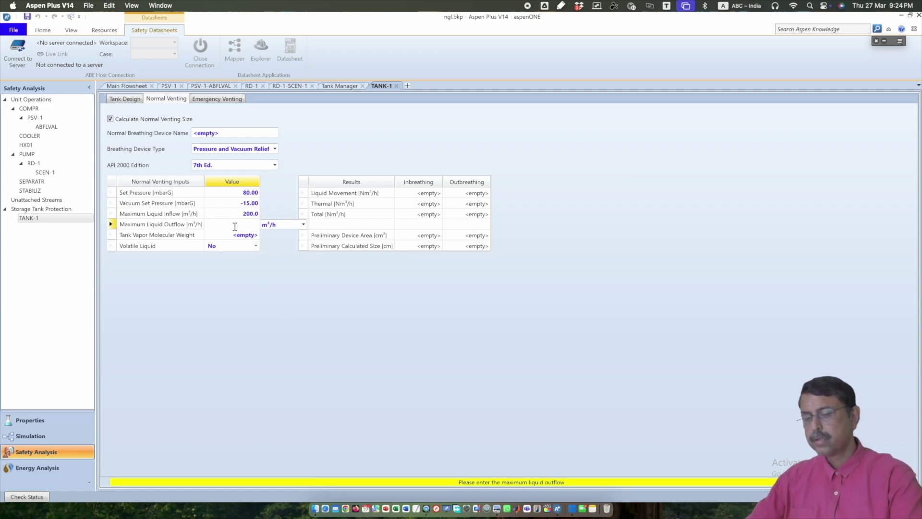
{"action": "type", "text": "00"}
{"action": "key", "text": "Return"}
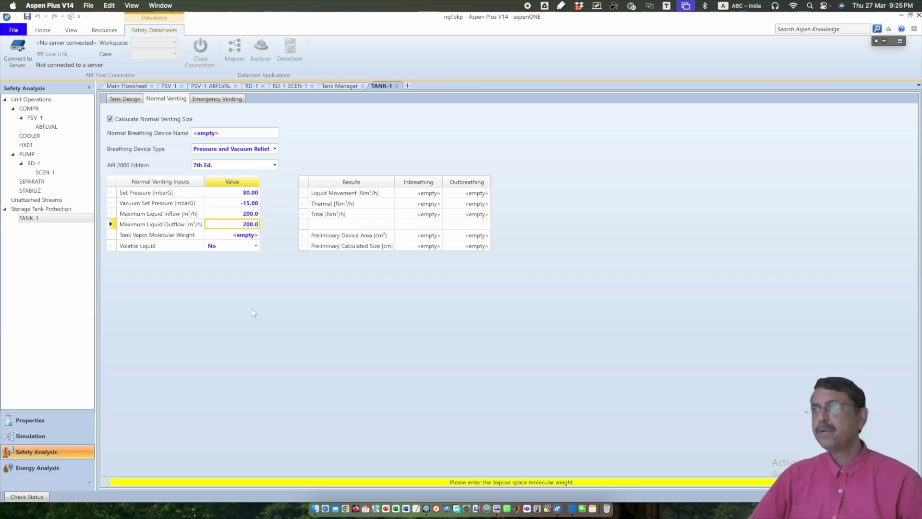
Assign the Aspen Plus stream NGL-PROD to TANK-1 in its tank design, and review the normal venting inputs.
{"action": "left_click", "coordinate": [124, 98]}
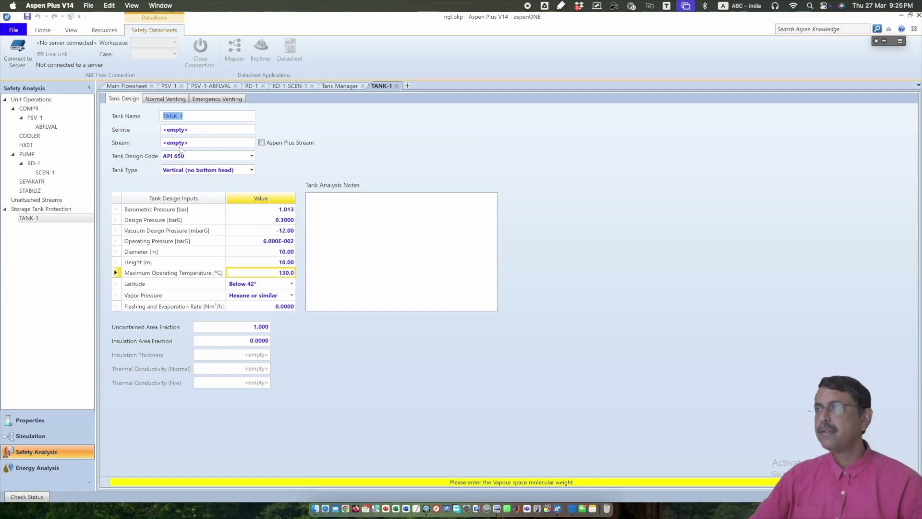
{"action": "left_click", "coordinate": [262, 142]}
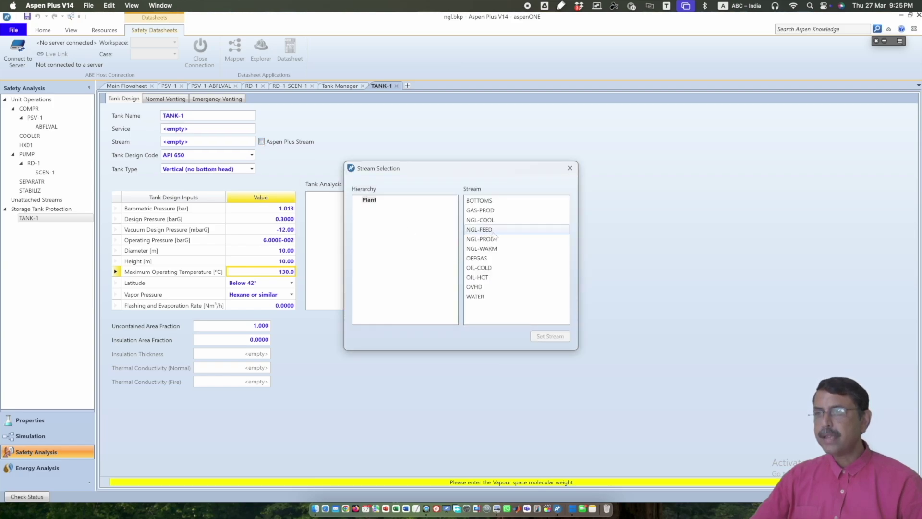
{"action": "left_click", "coordinate": [494, 239]}
{"action": "left_click", "coordinate": [550, 335]}
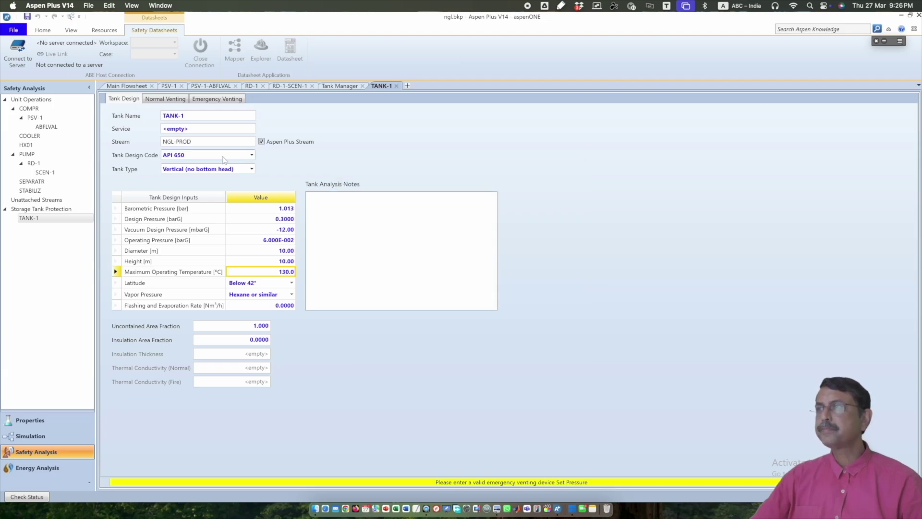
{"action": "left_click", "coordinate": [168, 99]}
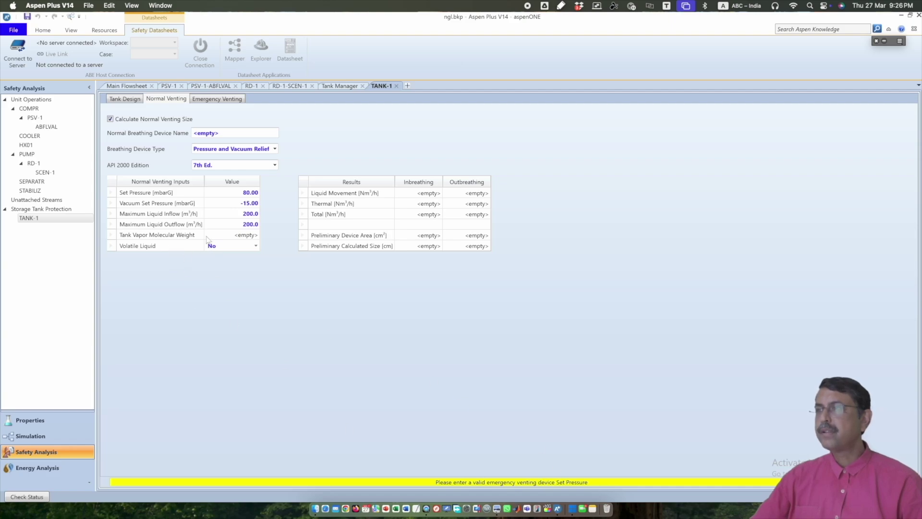
{"action": "mouse_move", "coordinate": [243, 241]}
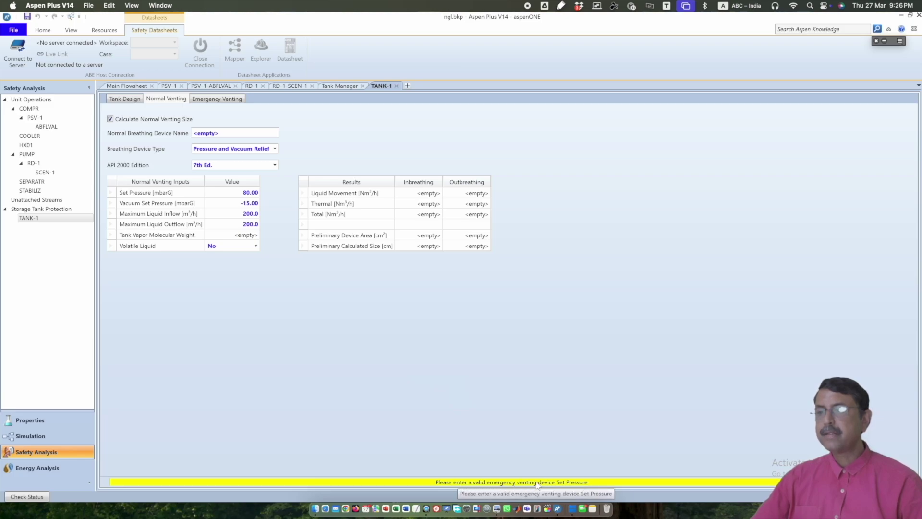
Set the emergency venting set pressure of TANK-1 to 200 mbarG.
{"action": "left_click", "coordinate": [223, 99]}
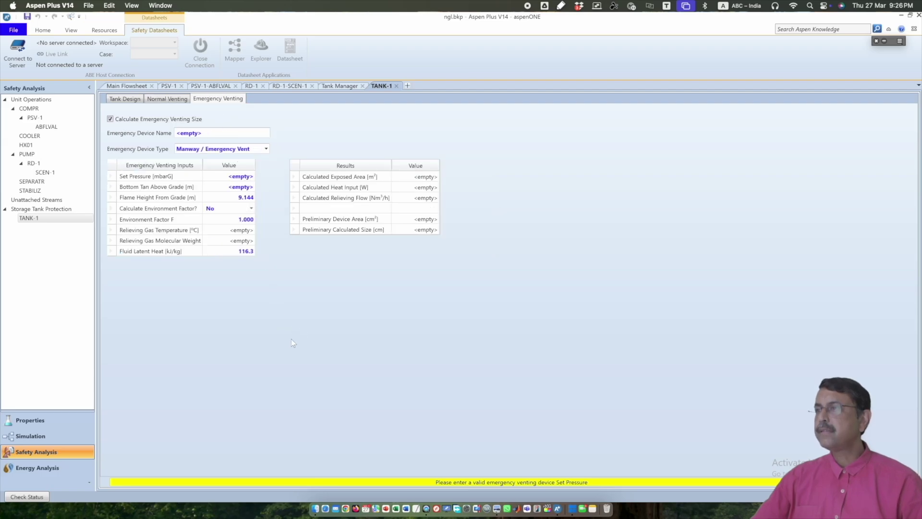
{"action": "left_click", "coordinate": [226, 177]}
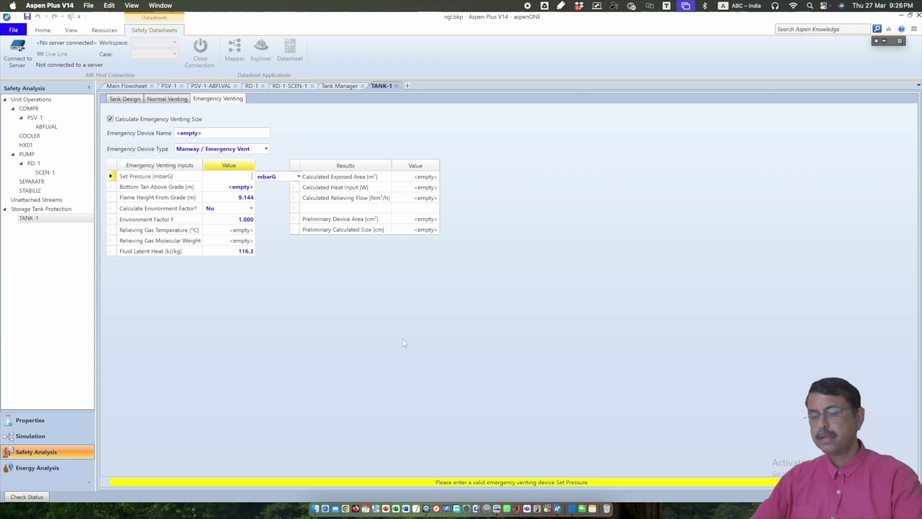
{"action": "type", "text": "200"}
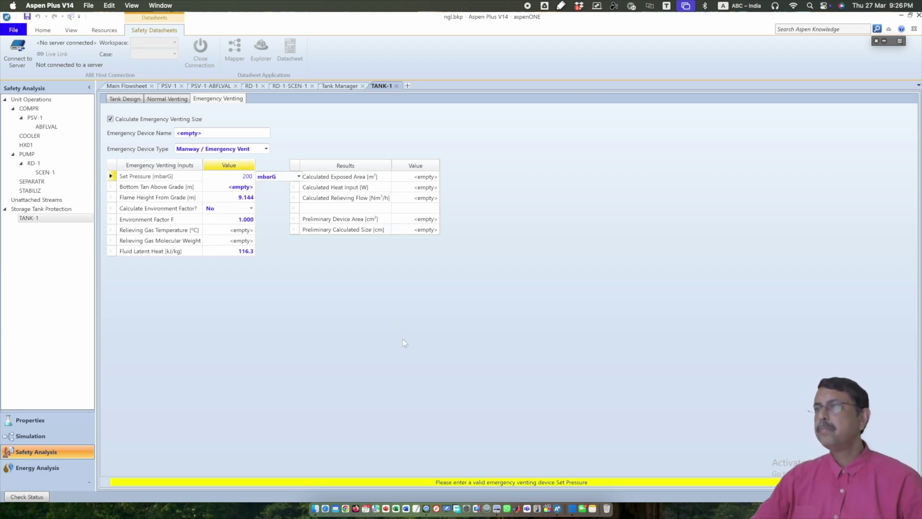
{"action": "key", "text": "Return"}
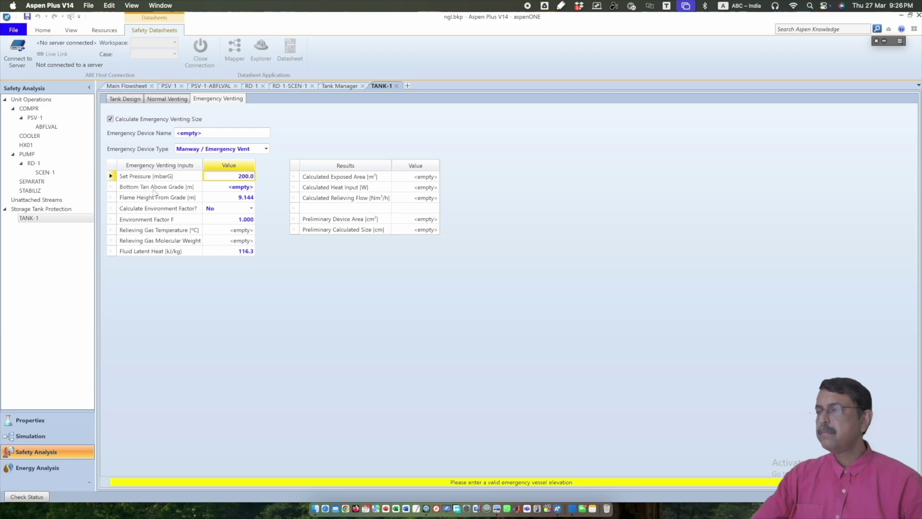
Look up the typical bottom tank height above grade in Presentation.pdf in Preview, and return to Aspen Plus.
{"action": "key", "text": "super+Tab"}
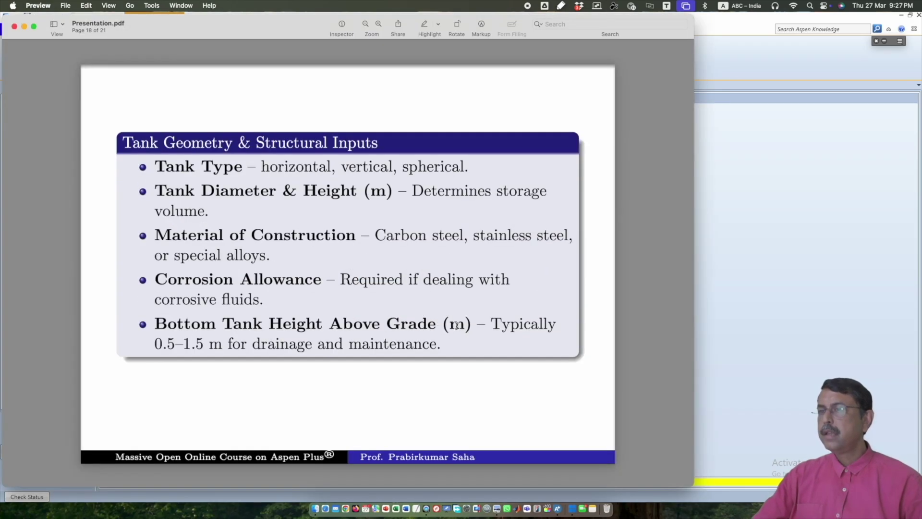
{"action": "left_click_drag", "start_coordinate": [491, 326], "coordinate": [466, 354]}
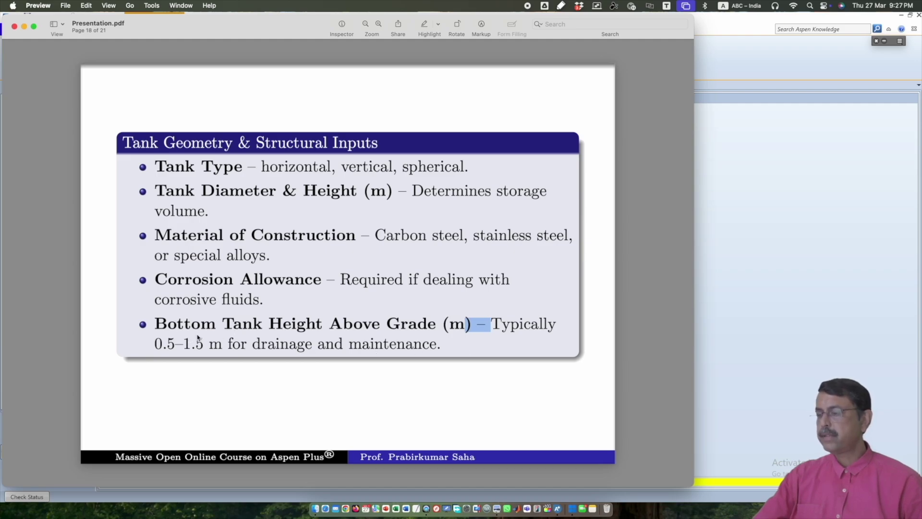
{"action": "key", "text": "super+Tab"}
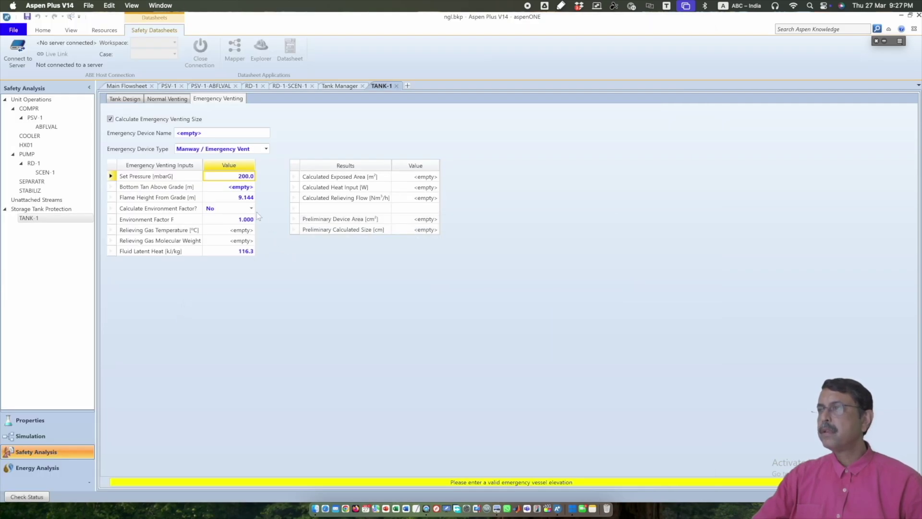
Set the bottom tank height above grade to 1 m in TANK-1's emergency venting inputs.
{"action": "left_click", "coordinate": [238, 187]}
{"action": "type", "text": "1"}
{"action": "key", "text": "Return"}
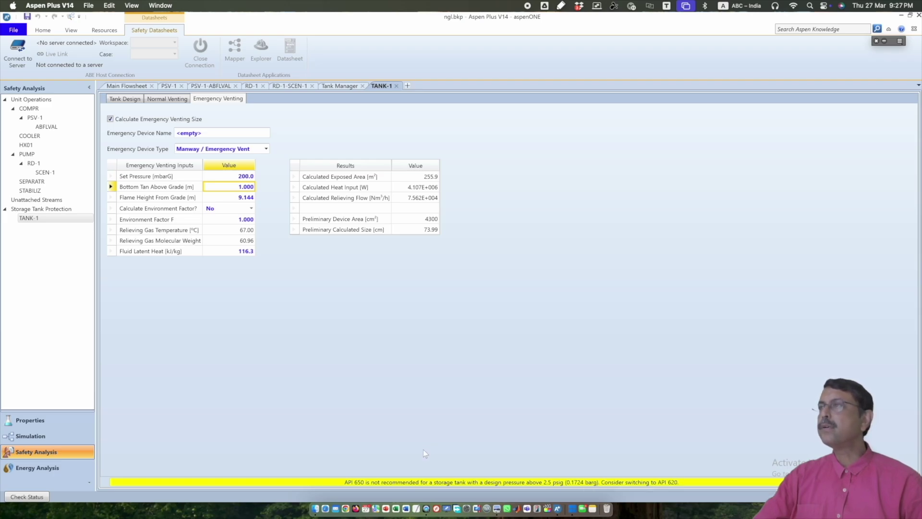
Change the tank design code of TANK-1 to API 620, and return to the main flowsheet.
{"action": "left_click", "coordinate": [126, 99]}
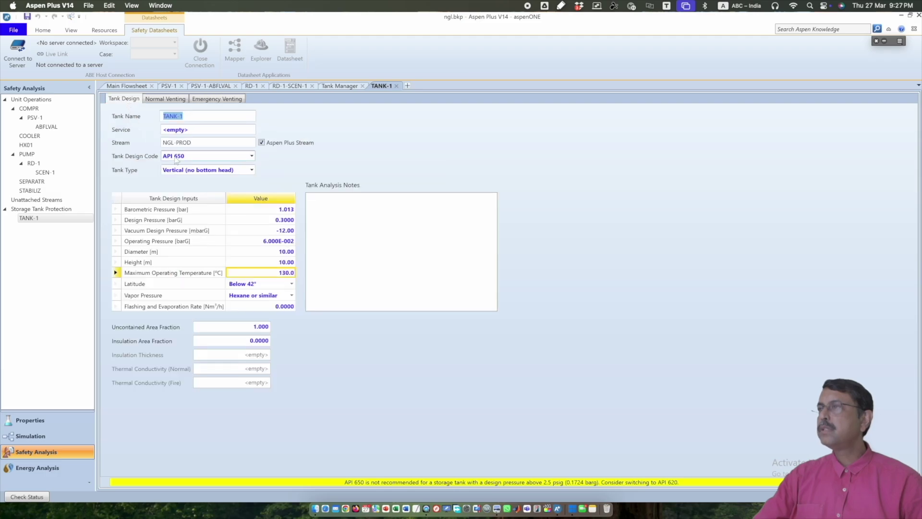
{"action": "left_click", "coordinate": [252, 156]}
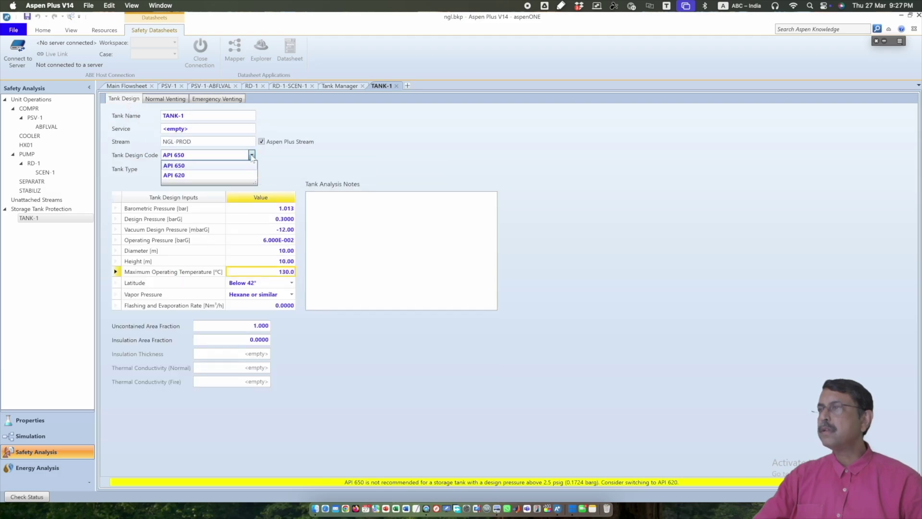
{"action": "left_click", "coordinate": [183, 176]}
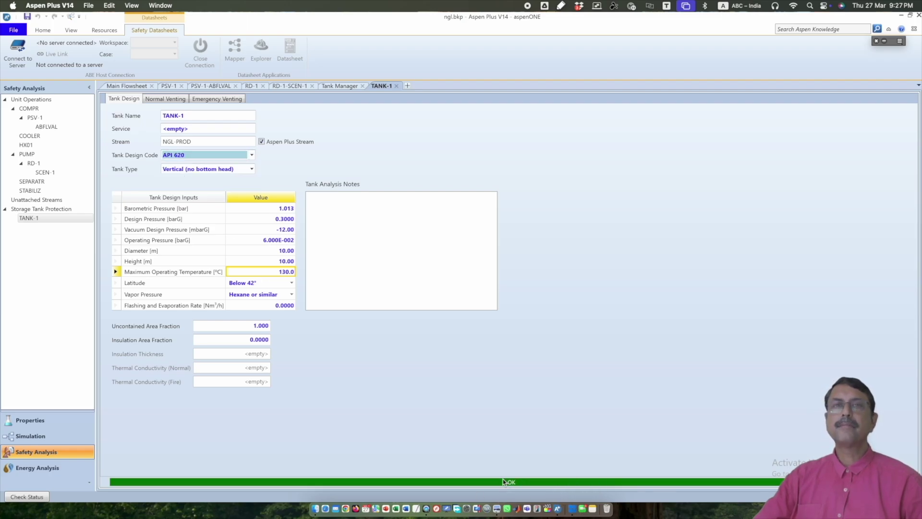
{"action": "left_click", "coordinate": [501, 442]}
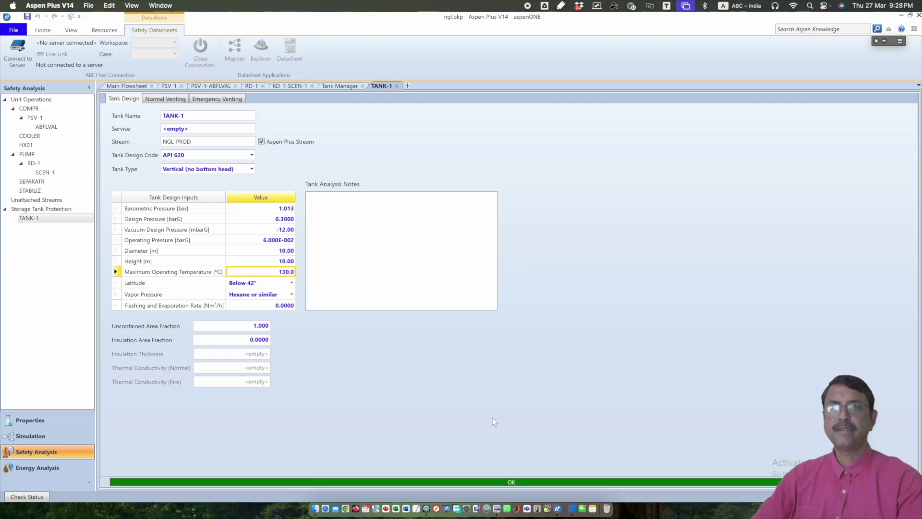
{"action": "left_click", "coordinate": [126, 86]}
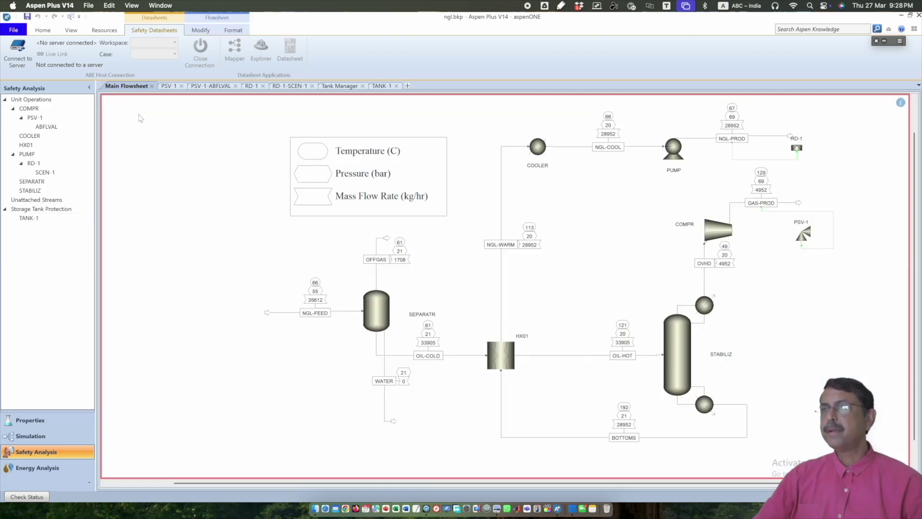